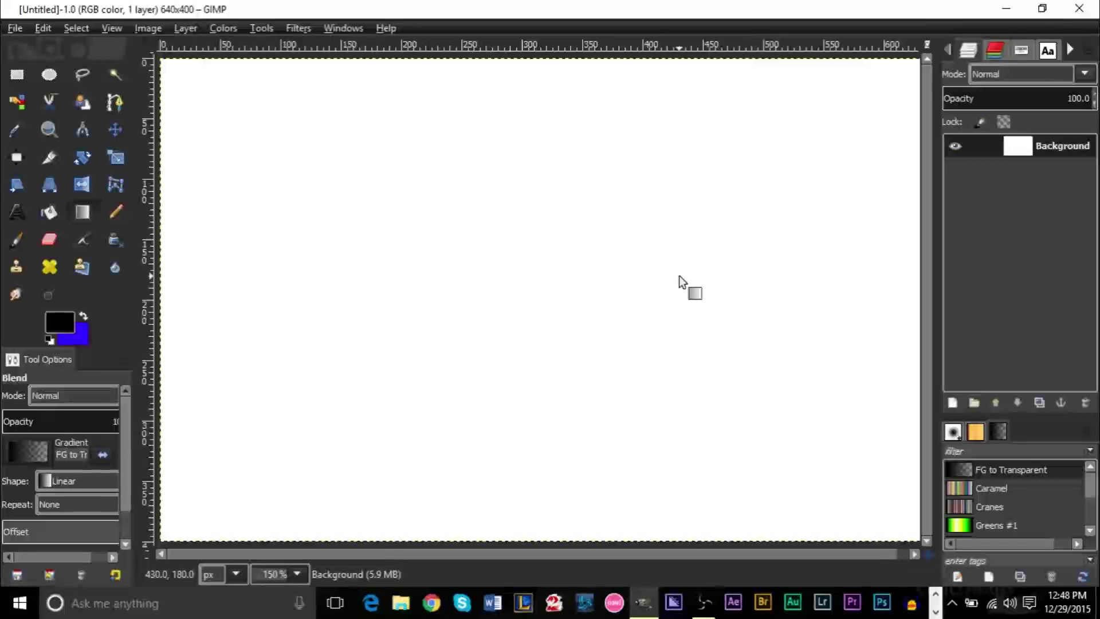
Step: View the canvas at 100% and add the YOUTUBE text
key("1")
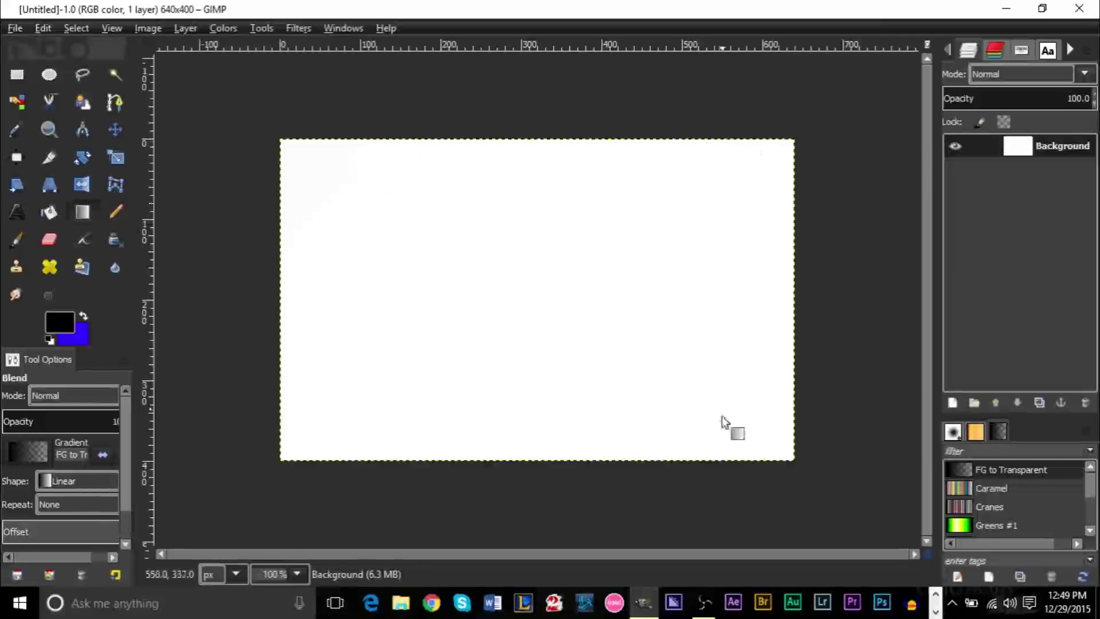
left_click(11, 30)
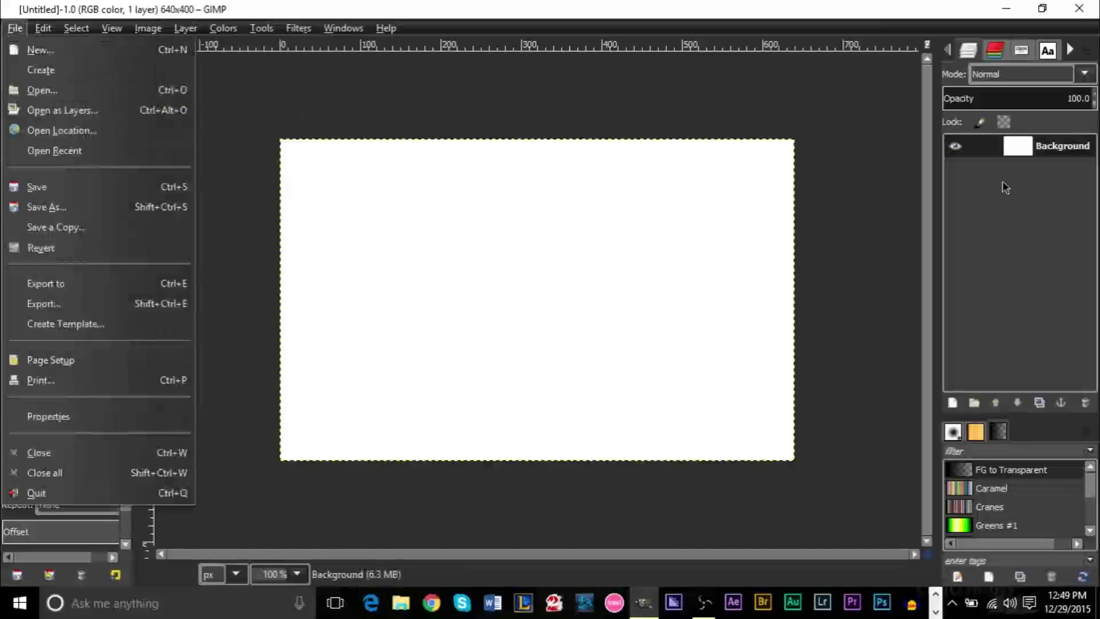
left_click(1060, 146)
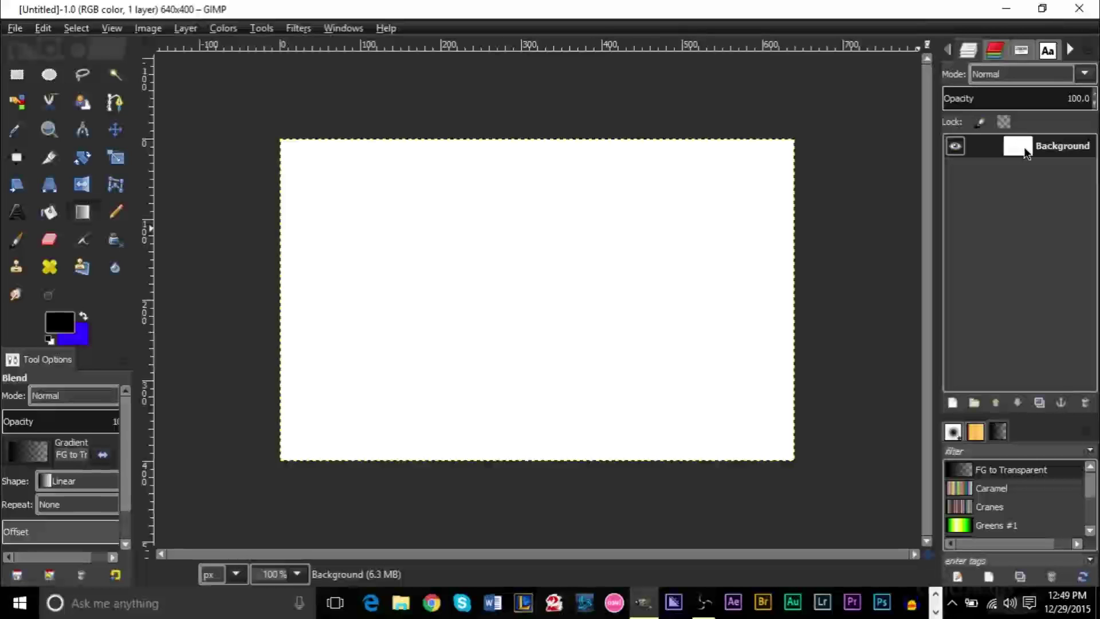
key("ctrl+y")
type("OUTUBE")
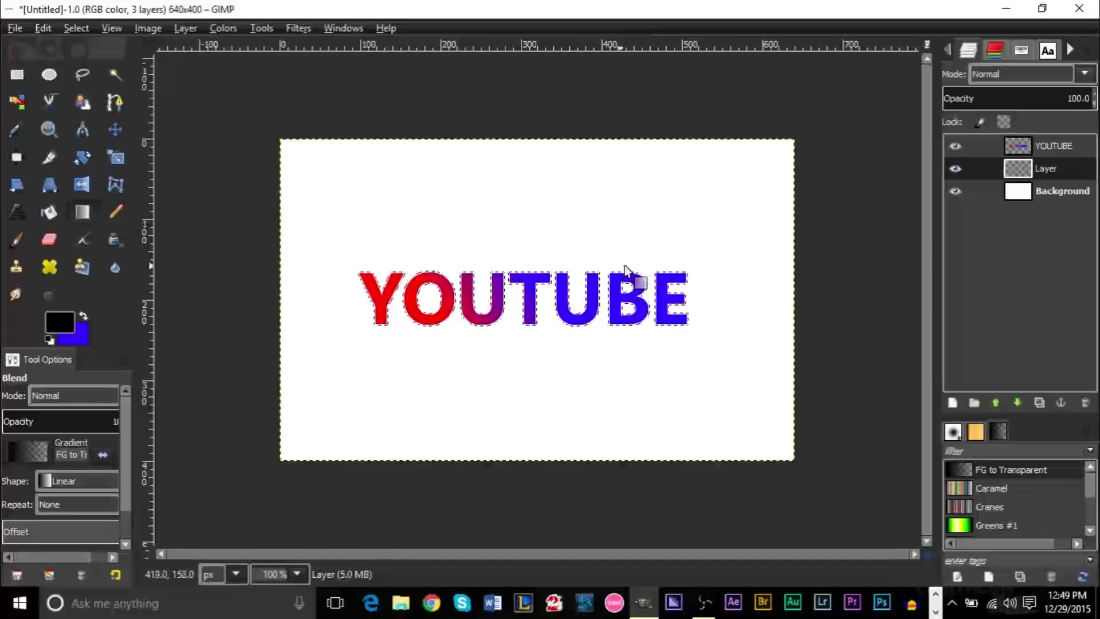
Step: Check the text and gradient layers' visibility, then make Layer the active layer
left_click(1025, 146)
left_click(1025, 169)
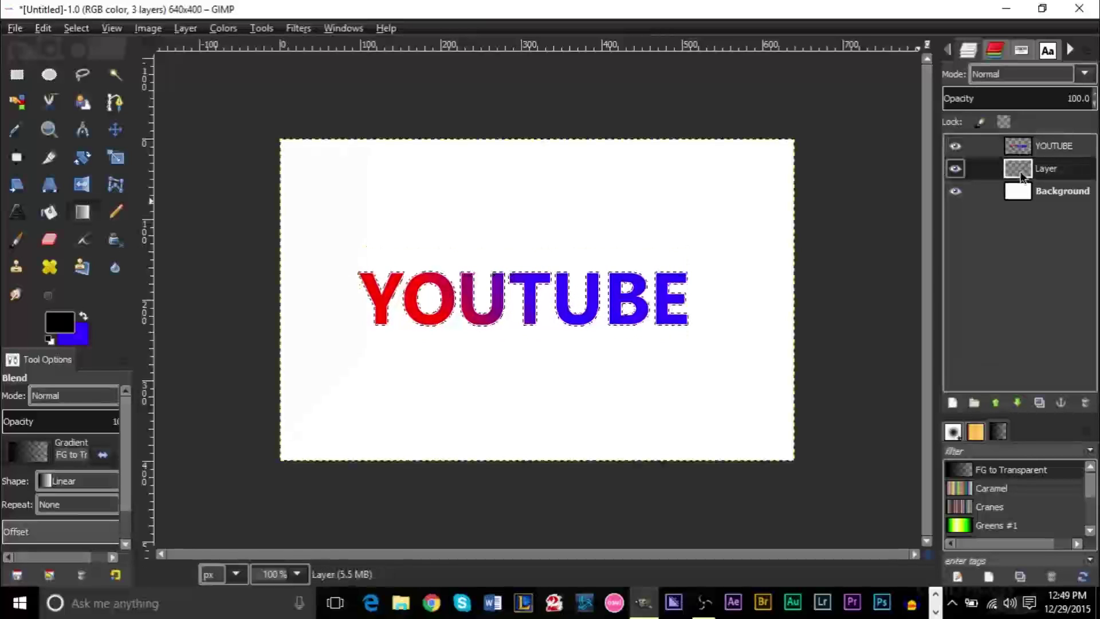
left_click(1027, 147)
left_click(955, 146)
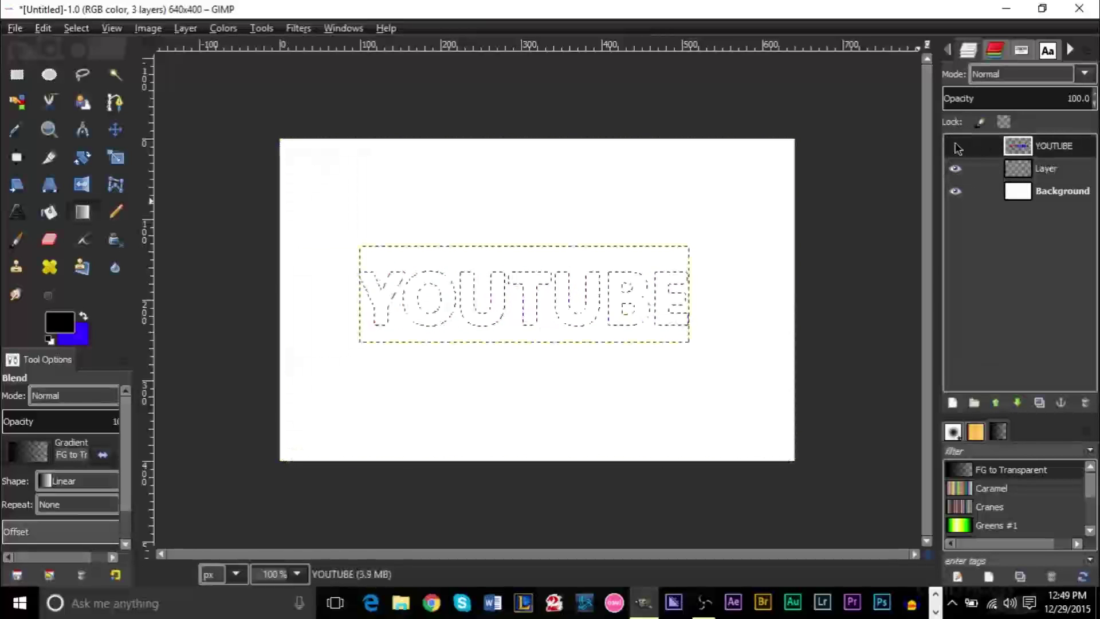
left_click(955, 147)
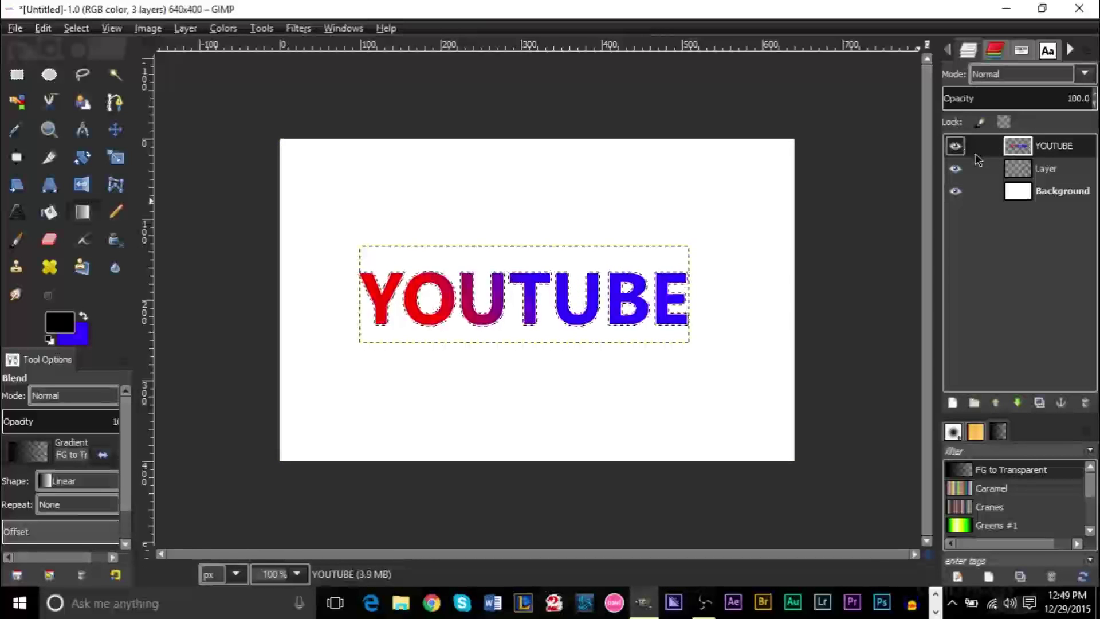
left_click(956, 160)
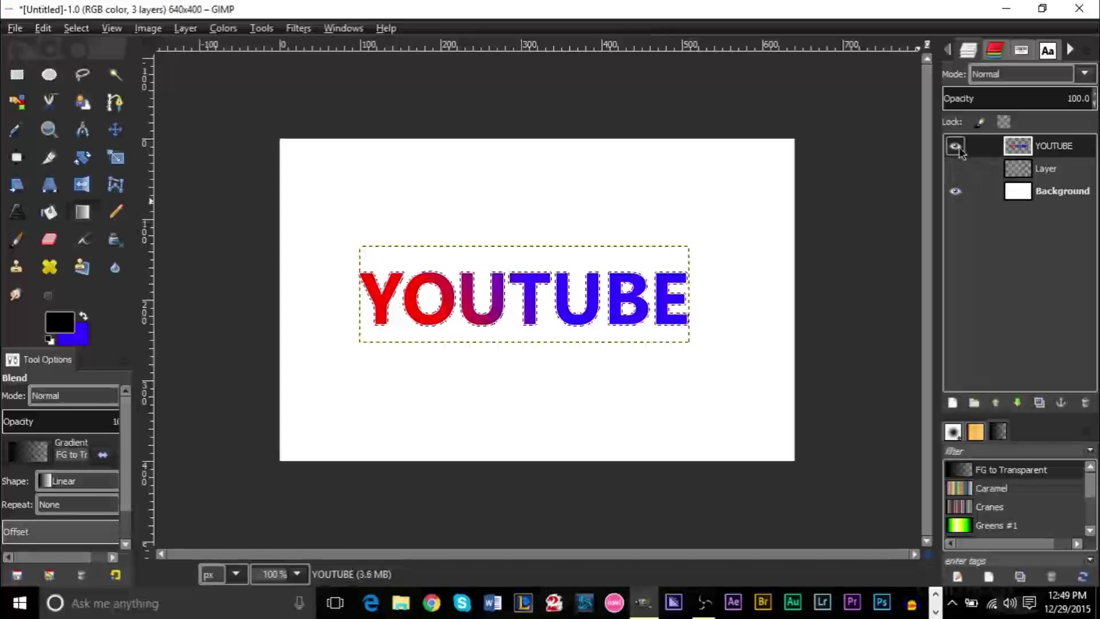
left_click(964, 166)
left_click(955, 169)
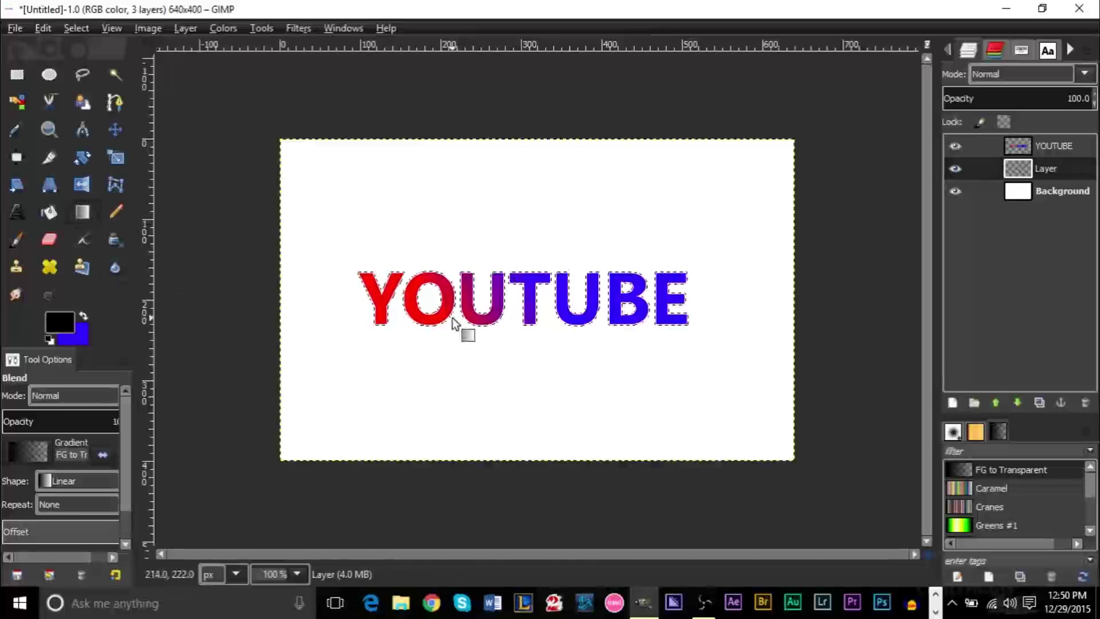
Step: Bucket-fill the letter selection black on Layer to form the outline, then clear the selection
key("shift+b")
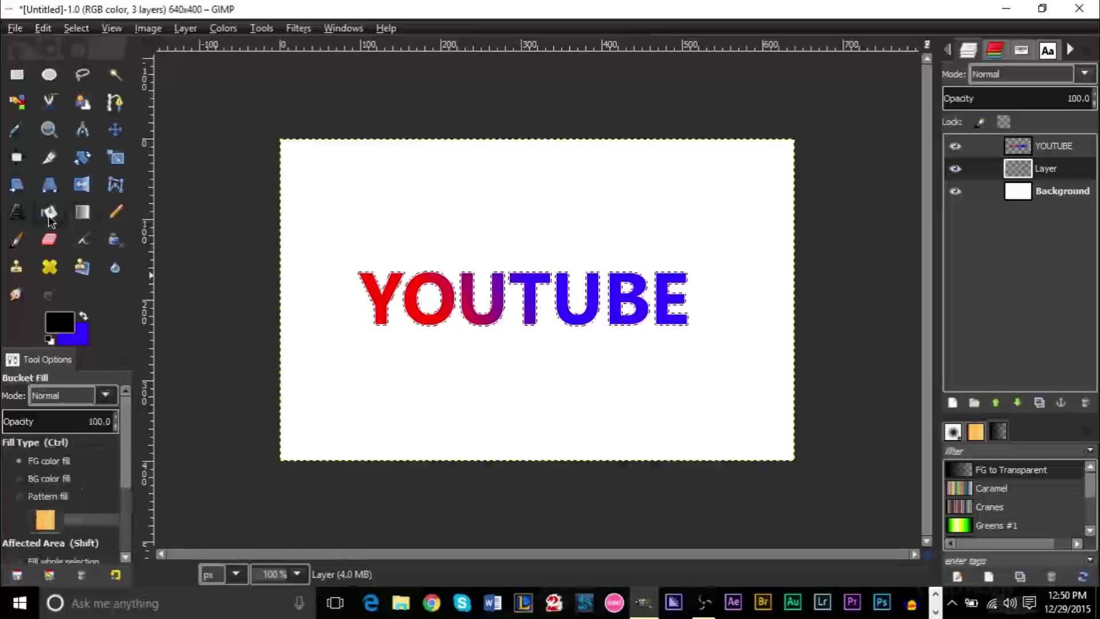
left_click(438, 323)
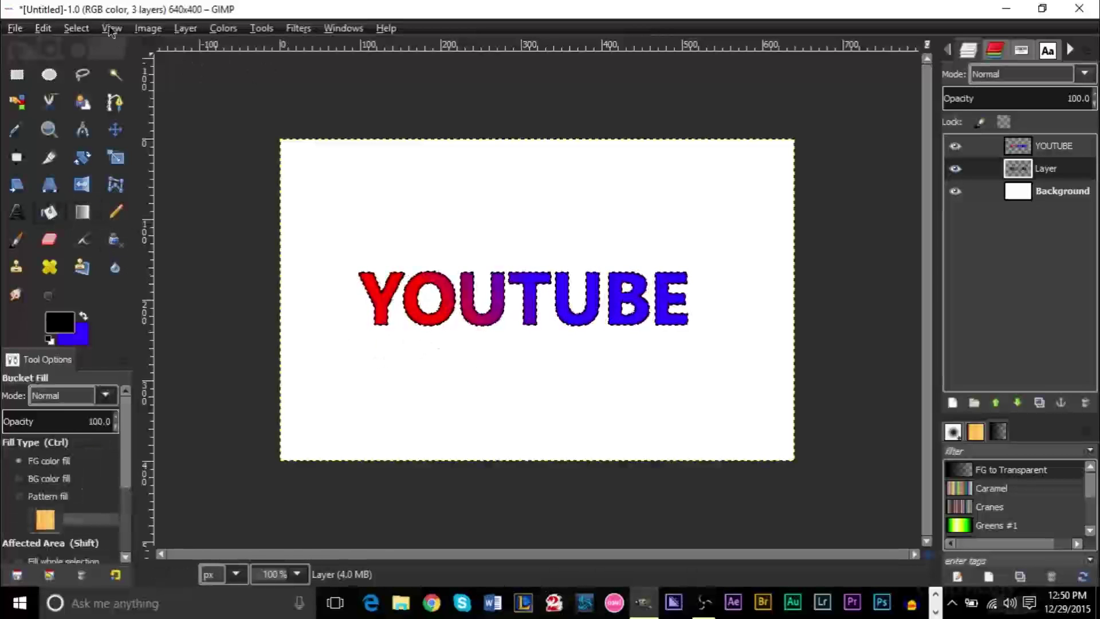
left_click(80, 28)
left_click(91, 71)
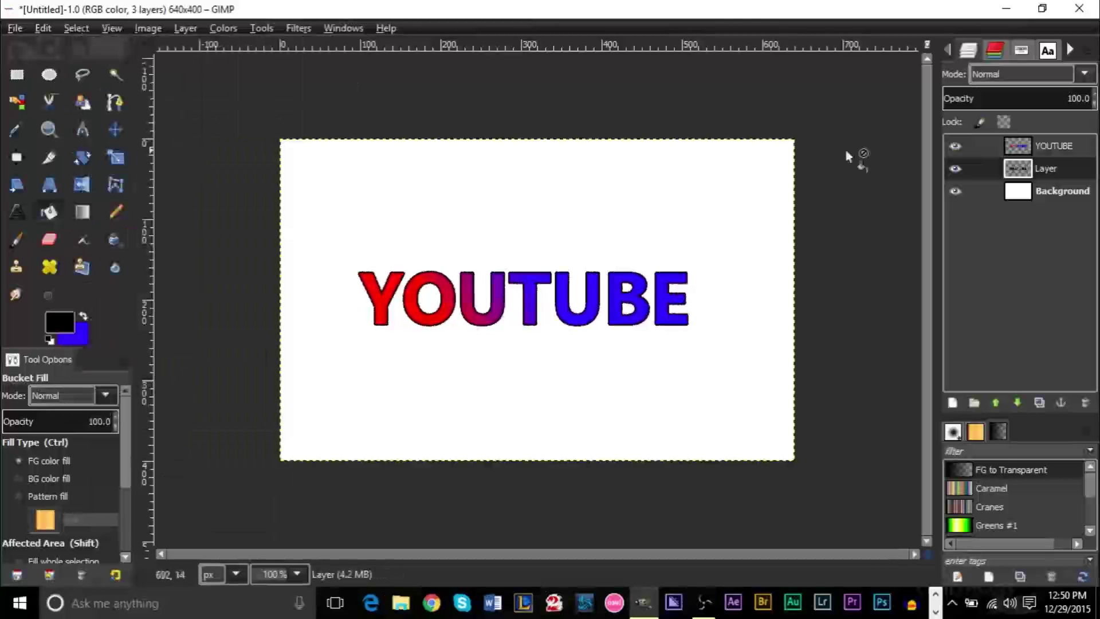
Step: Hide and reshow the YOUTUBE layer to check the outline, then make YOUTUBE active again
left_click(955, 145)
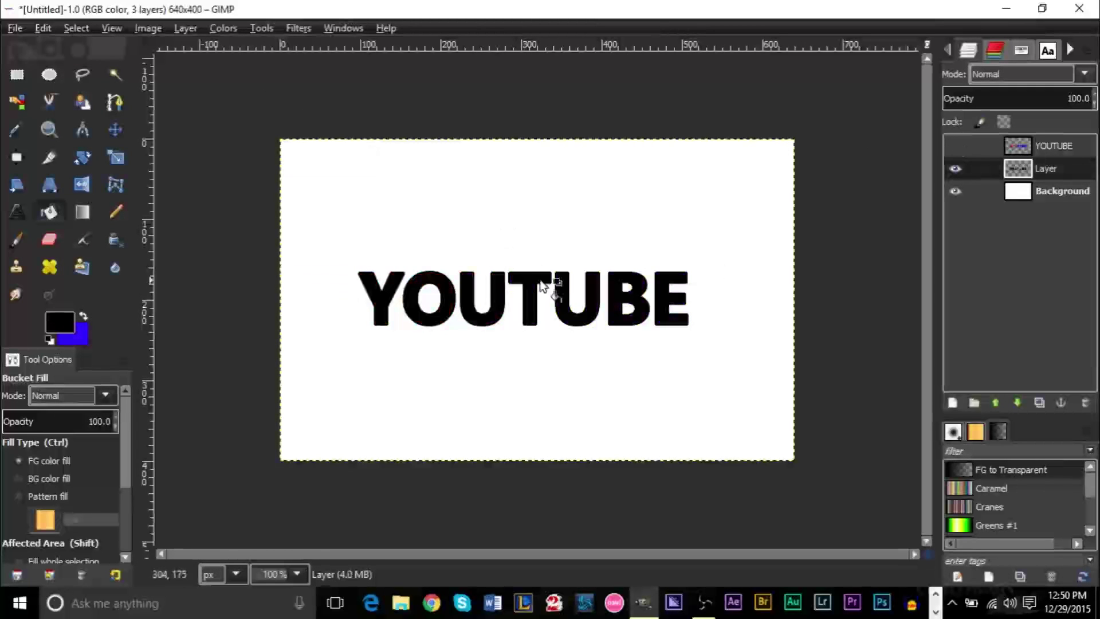
scroll(538, 312, "up", 4)
left_click(955, 146)
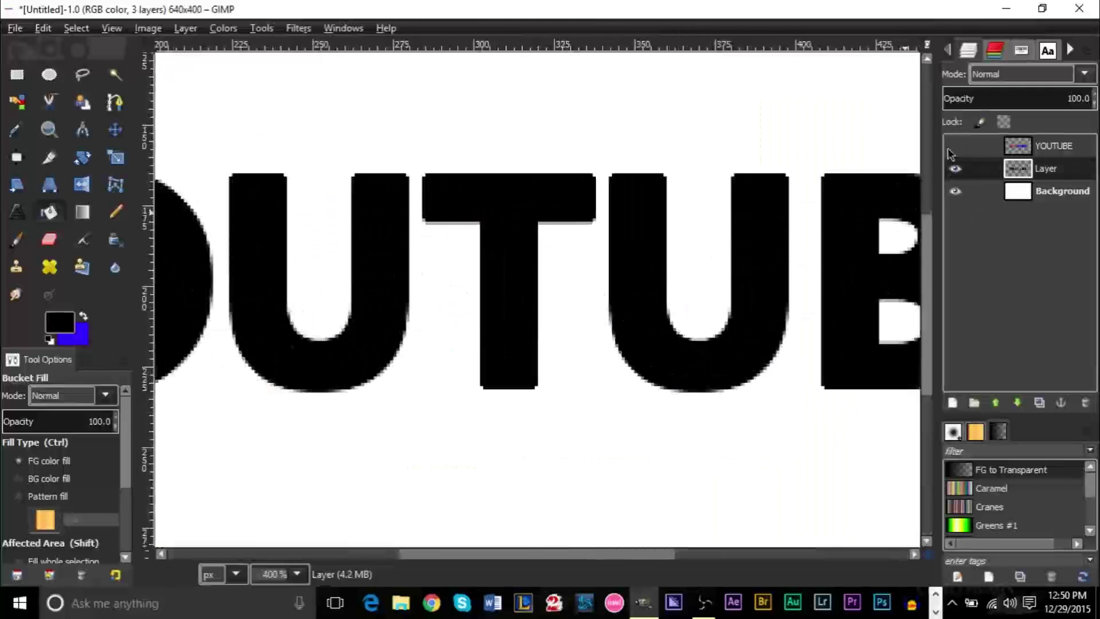
left_click(1054, 147)
left_click(1048, 167)
left_click(1053, 147)
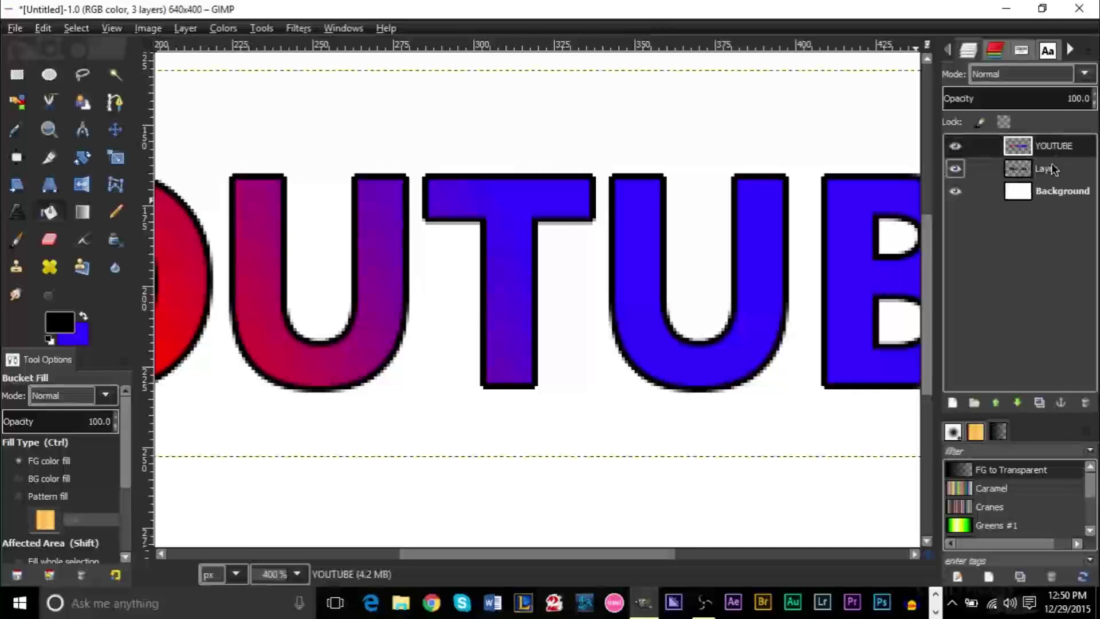
Step: Merge the YOUTUBE text layer down into its black outline layer
right_click(1053, 146)
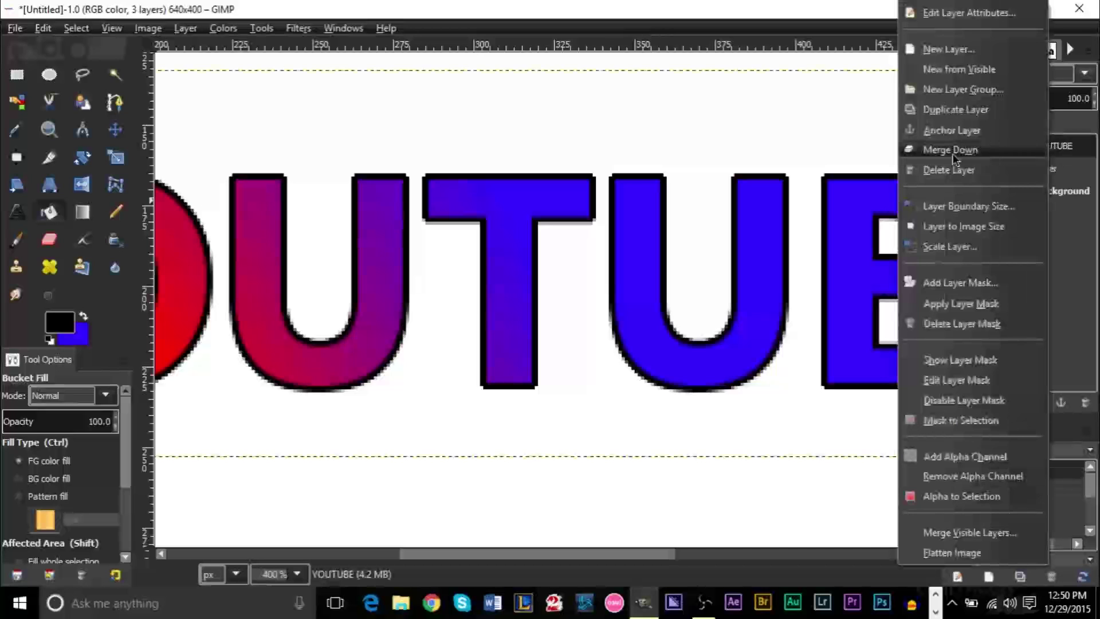
left_click(930, 150)
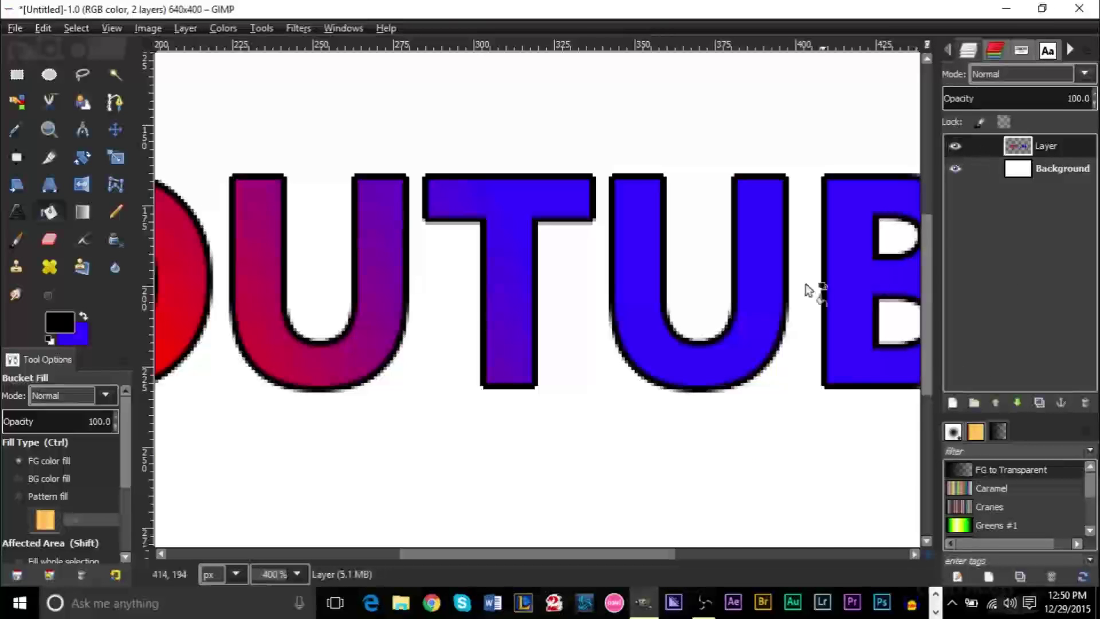
scroll(719, 327, "down", 3)
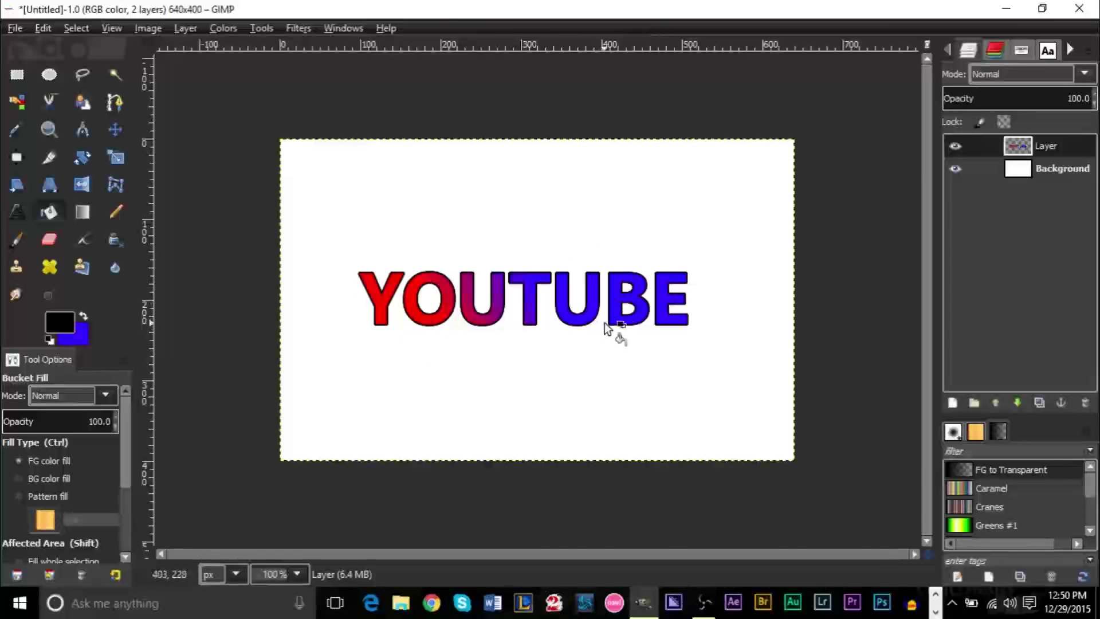
scroll(604, 322, "up", 1)
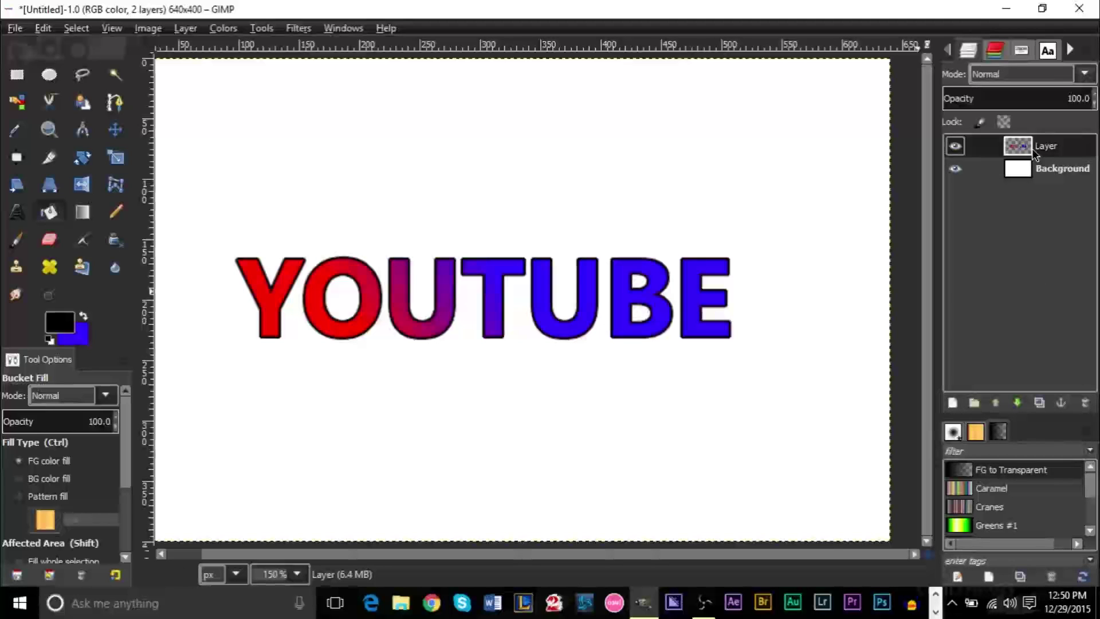
scroll(729, 238, "down", 1)
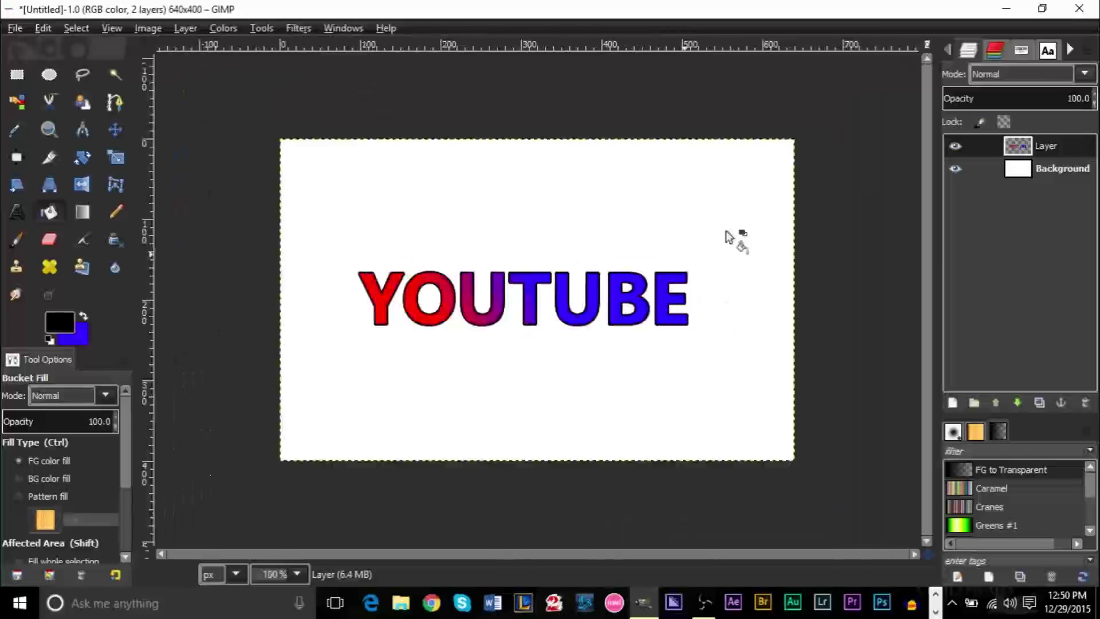
scroll(727, 235, "up", 1)
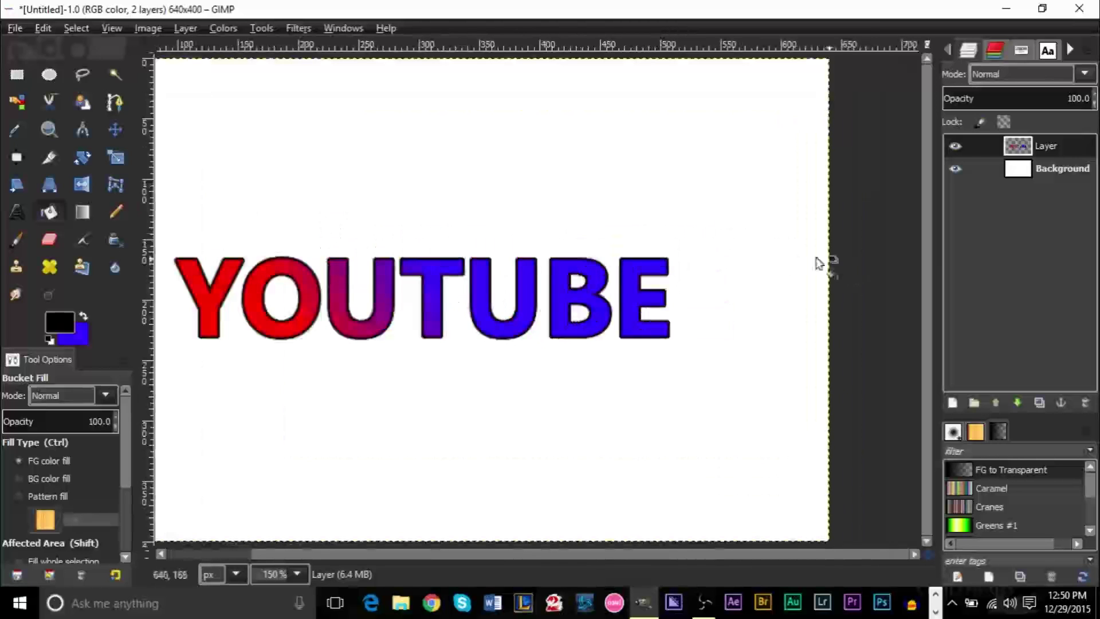
right_click(1044, 148)
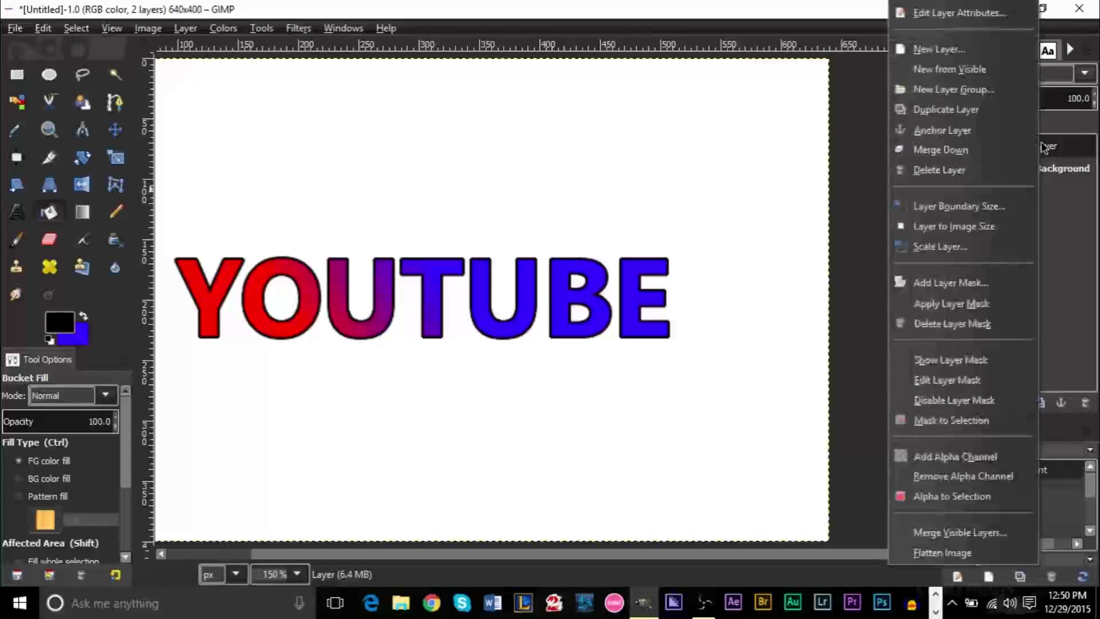
Step: Duplicate the outlined layer and flip the copy vertically with the Flip tool
left_click(976, 118)
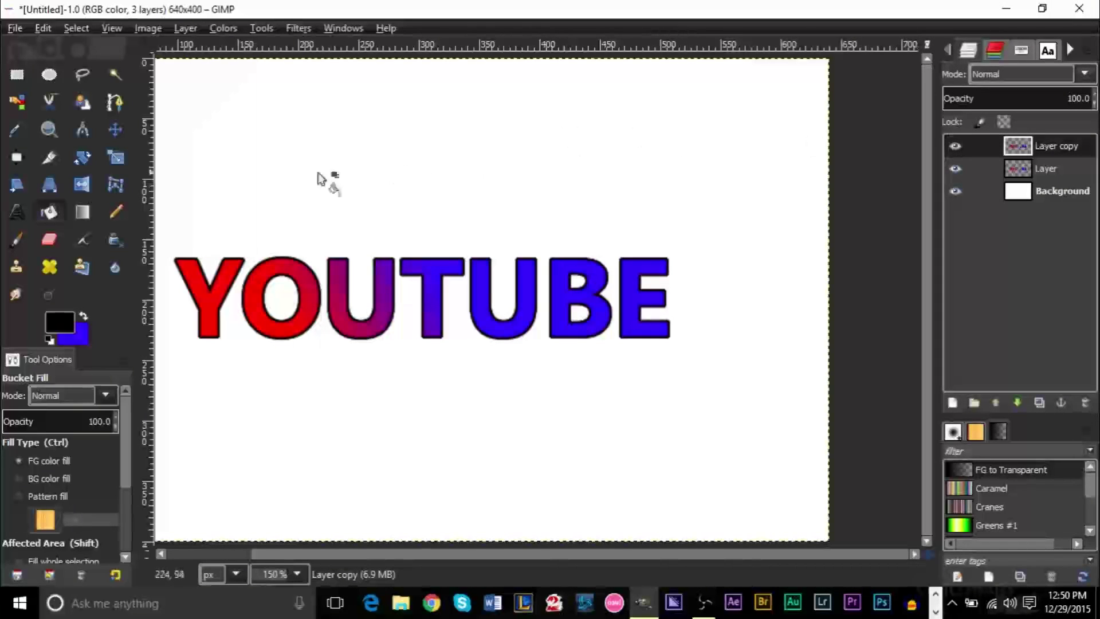
left_click(84, 185)
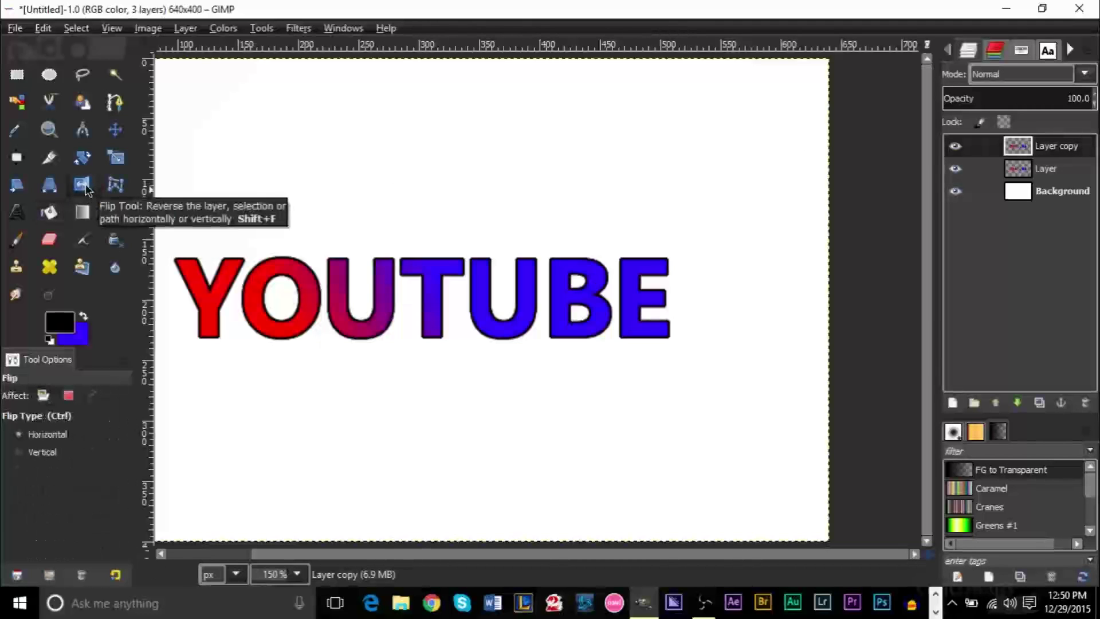
left_click(46, 453)
left_click(484, 330)
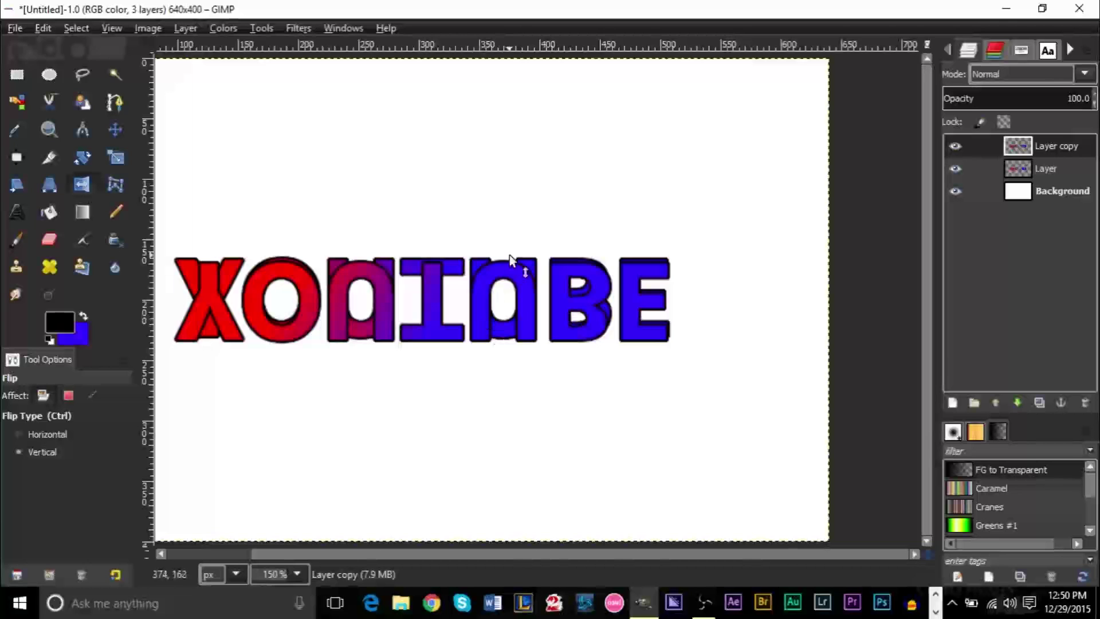
left_click(118, 130)
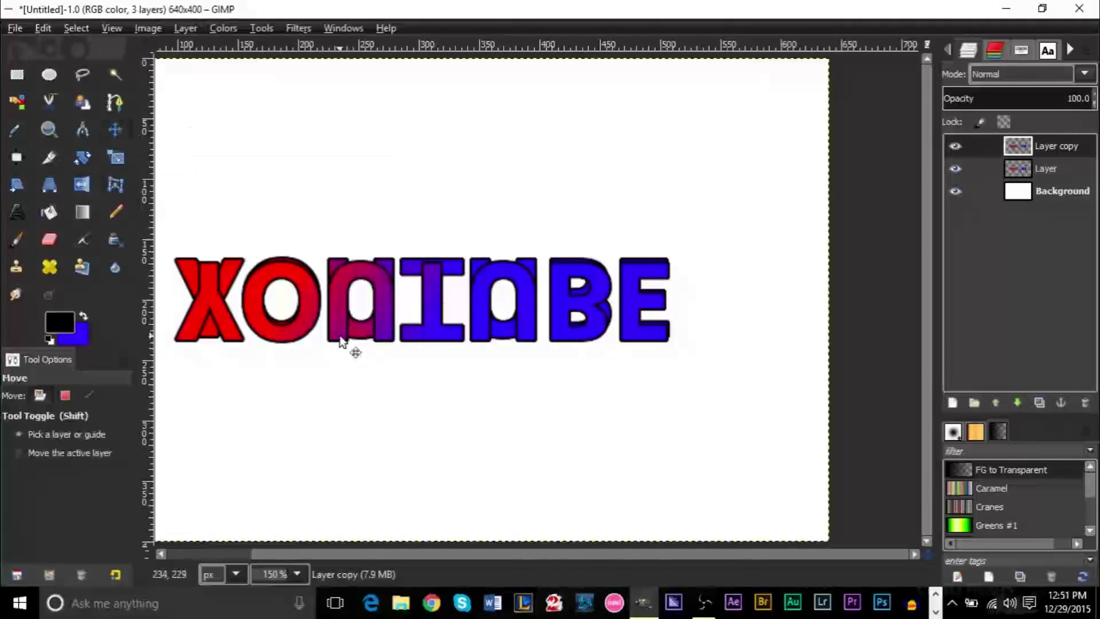
Step: Nudge the flipped Layer copy with arrow keys until its top touches the original letters
key("Down")
key("Down")
key("Down")
key("Down")
key("Down")
key("Down")
key("Down")
key("Down")
key("Down")
key("Down")
key("Down")
key("Down")
key("Down")
key("Down")
key("Down")
key("Down")
key("Down")
key("Down")
key("Down")
key("Down")
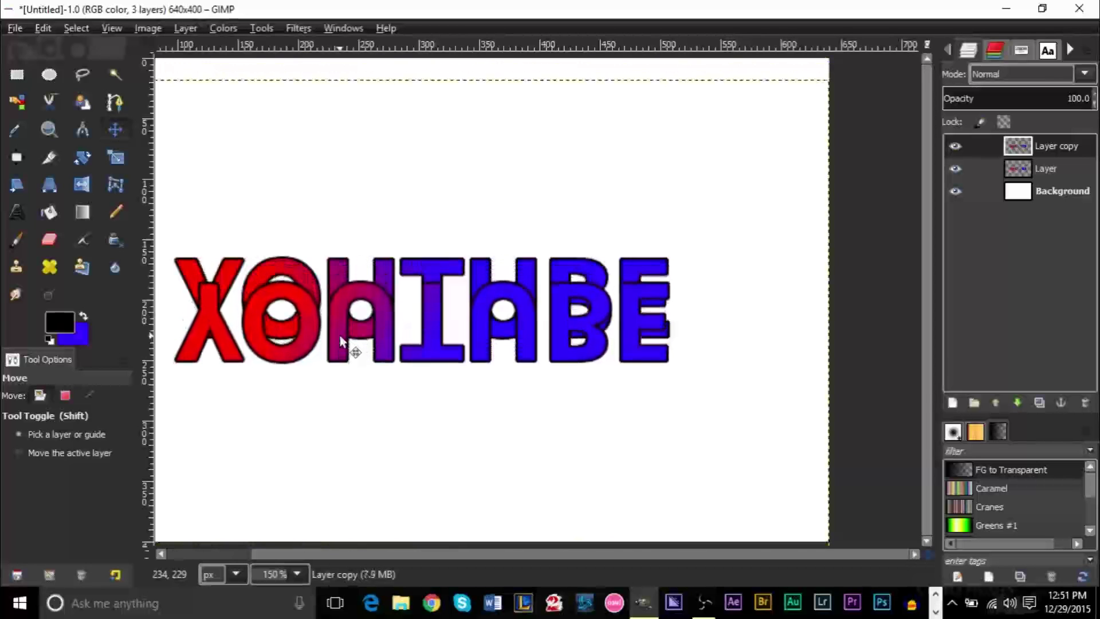
key("Down")
key("Down")
key("Down")
key("Down")
key("Down")
key("Down")
key("Down")
key("Down")
key("Down")
key("Down")
key("Down")
key("Down")
key("Down")
key("Down")
key("Down")
key("Down")
key("Down")
key("Down")
key("Down")
key("Down")
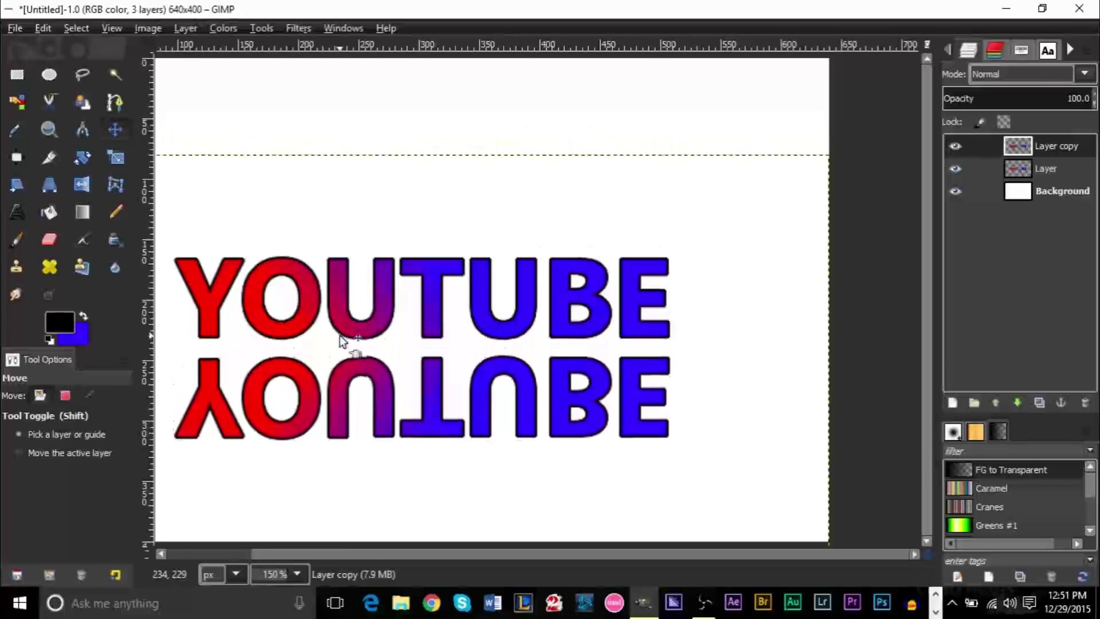
left_click_drag(355, 354, 379, 317)
key("ctrl+z")
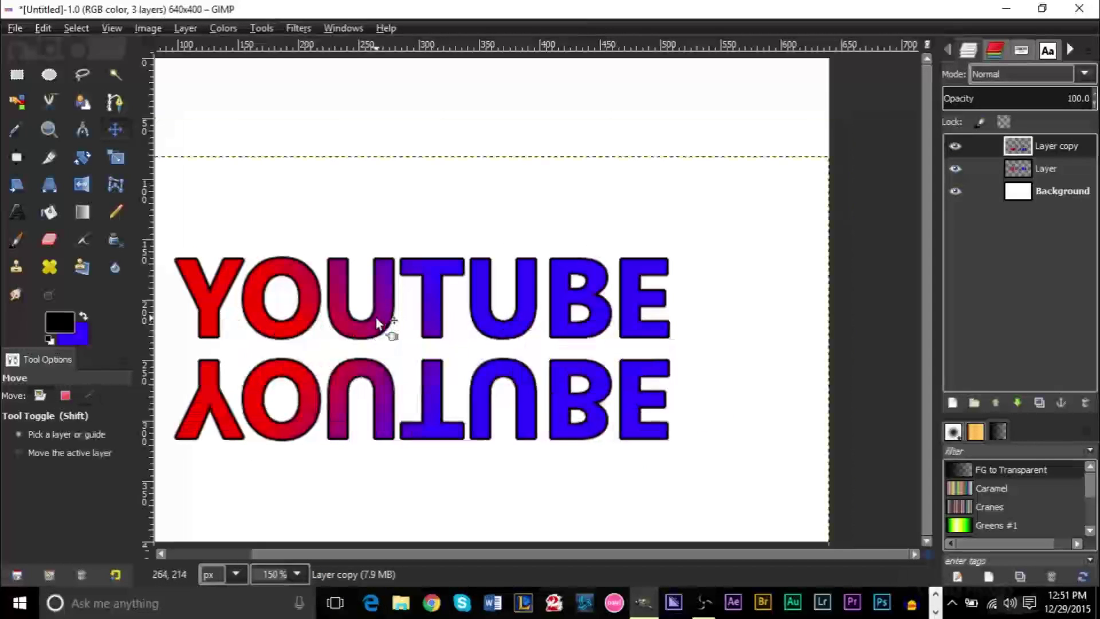
key("Up")
key("Up")
key("Up")
key("Up")
key("Up")
key("Up")
key("Up")
key("Up")
key("Up")
key("Up")
key("Up")
key("Up")
key("Up")
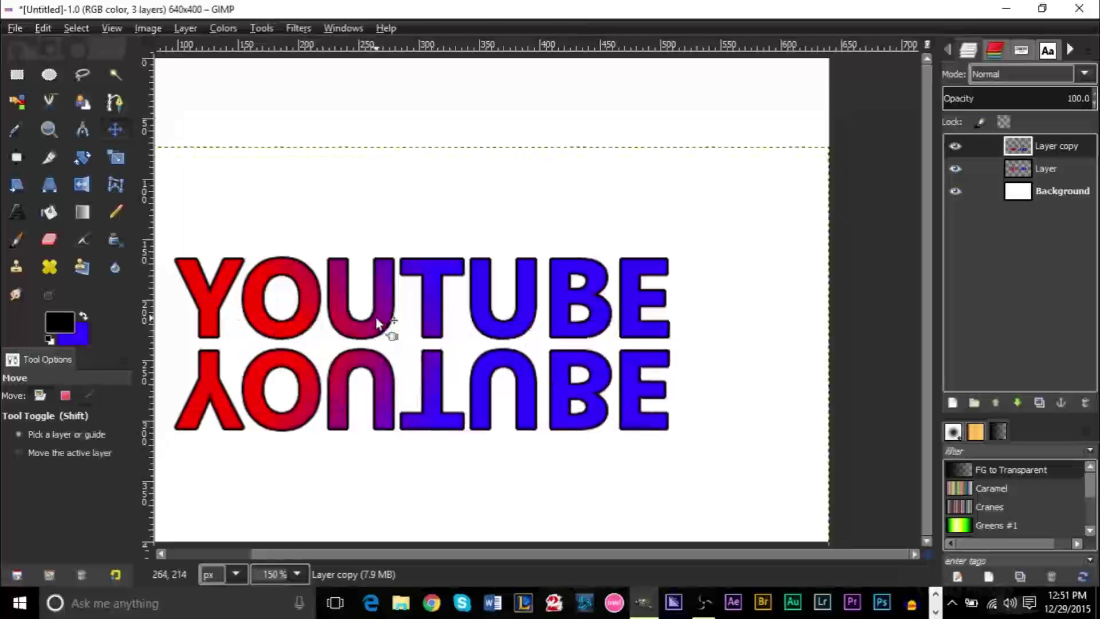
key("Up")
key("Up")
key("Up")
key("Up")
key("Up")
key("Up")
key("Up")
key("Up")
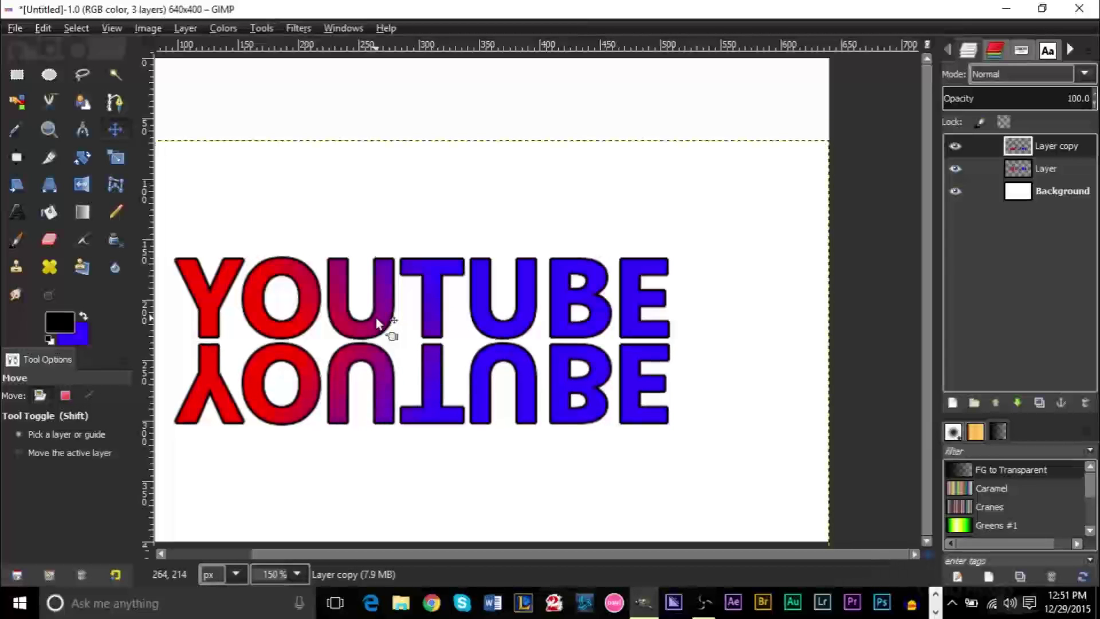
key("Down")
key("Down")
key("Down")
key("Down")
key("Down")
key("Down")
key("Down")
key("Down")
key("Down")
key("Down")
key("Down")
key("Down")
key("Down")
key("Down")
key("Down")
key("Down")
key("Down")
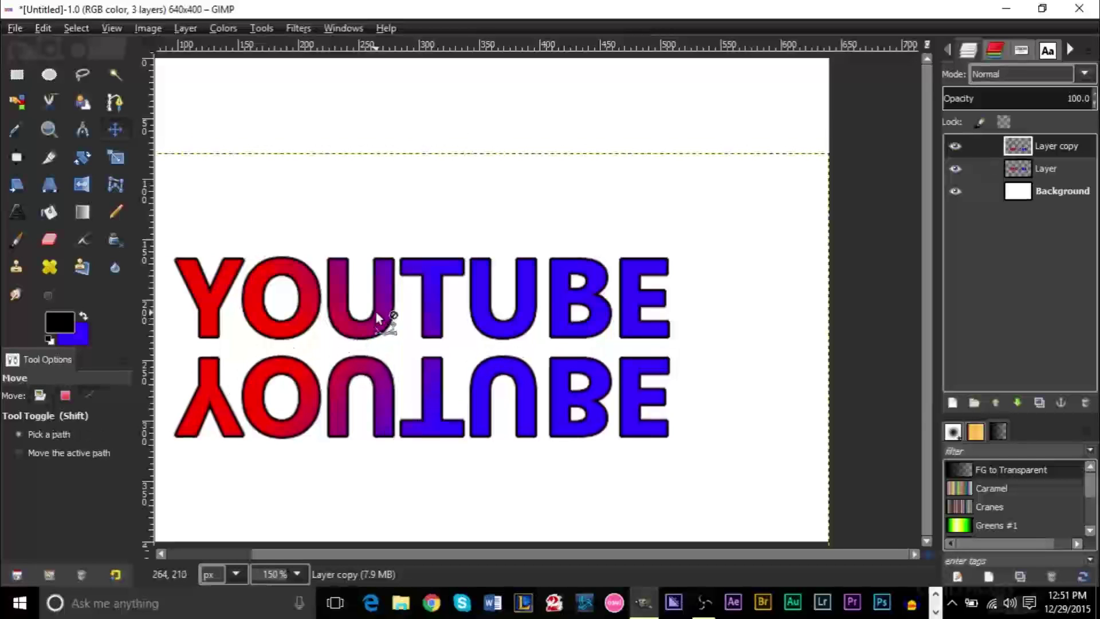
key("1")
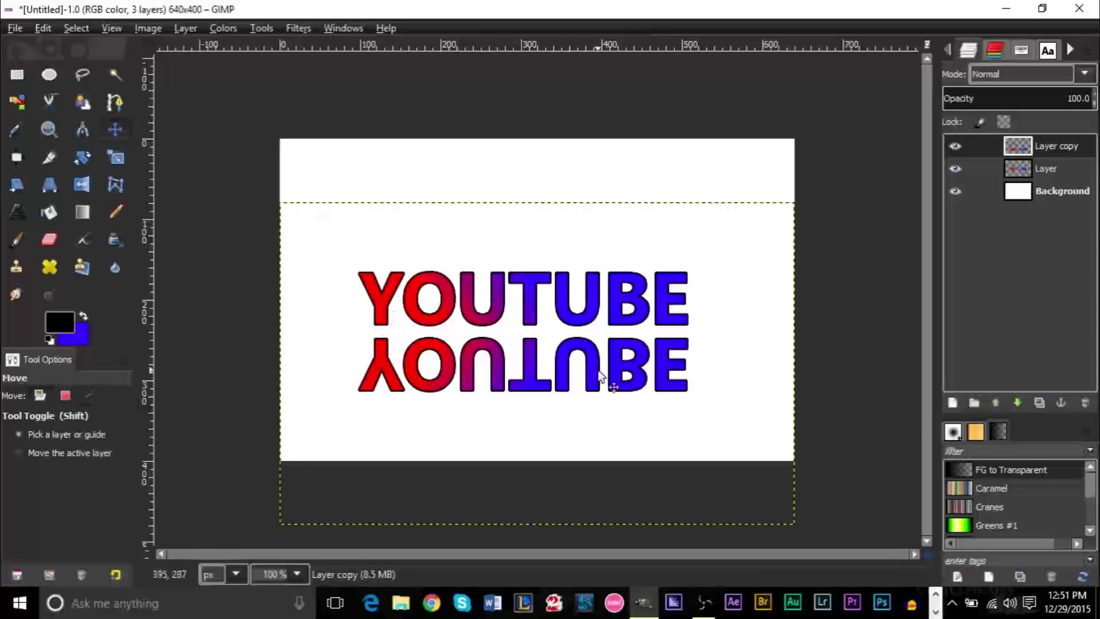
key("Up")
key("Up")
key("Up")
key("Up")
key("Up")
key("Up")
key("Up")
key("Up")
key("Up")
key("Up")
key("Up")
key("Up")
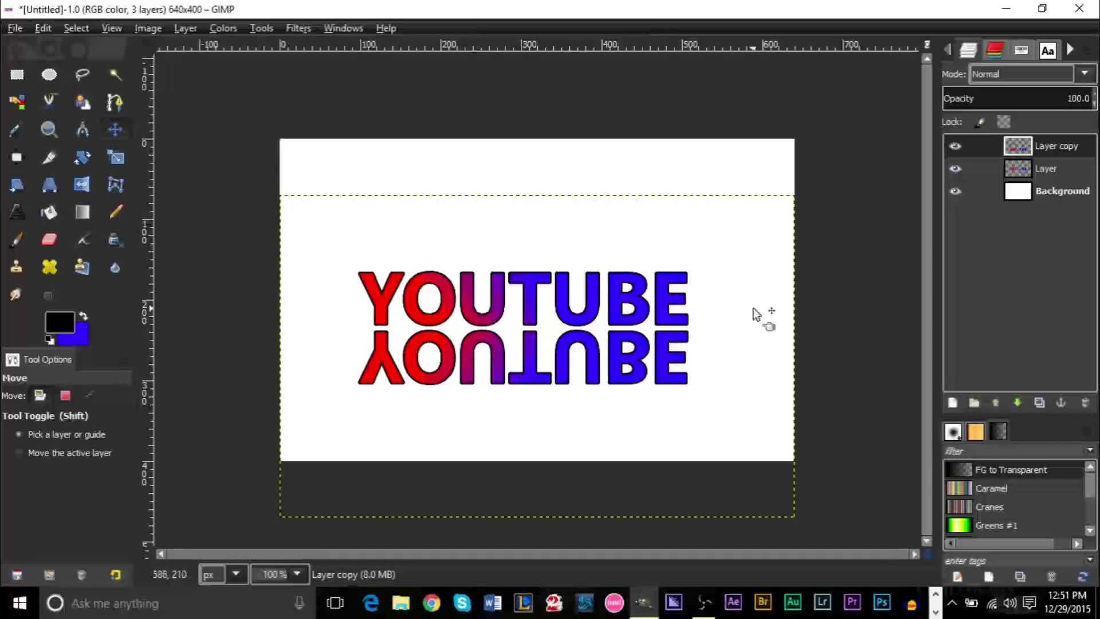
key("Down")
key("Down")
key("Down")
key("Down")
key("Down")
key("Down")
key("Down")
key("Down")
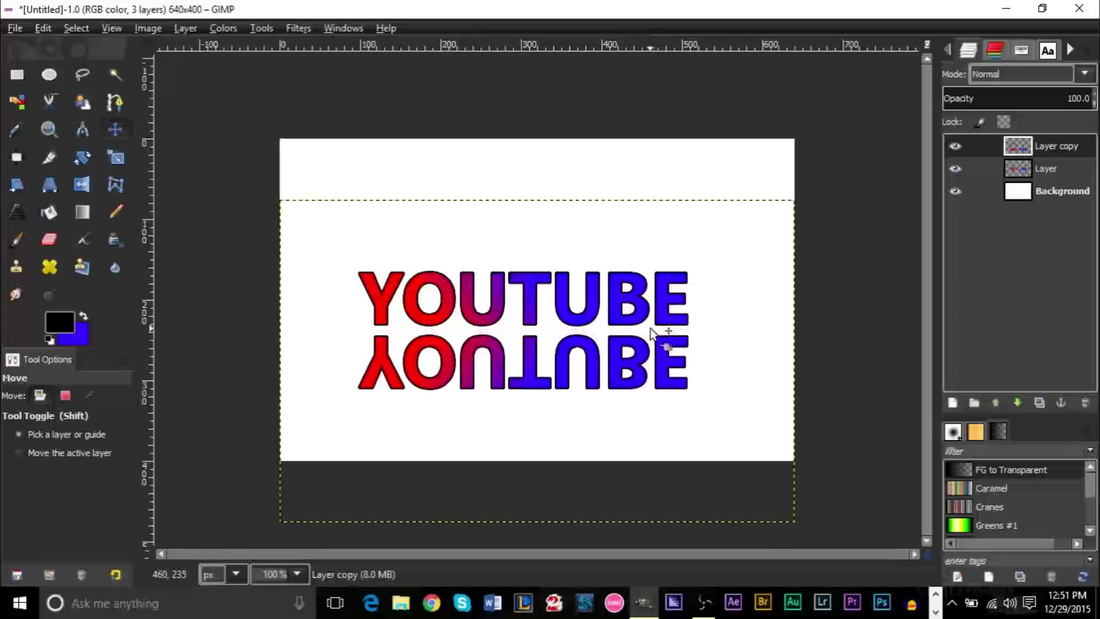
key("Down")
key("Down")
key("Down")
key("Down")
key("Down")
key("Down")
key("Down")
key("Down")
key("Down")
key("Down")
key("Down")
key("Down")
key("Down")
key("Down")
key("Down")
key("Down")
key("Down")
key("Down")
key("Down")
key("Down")
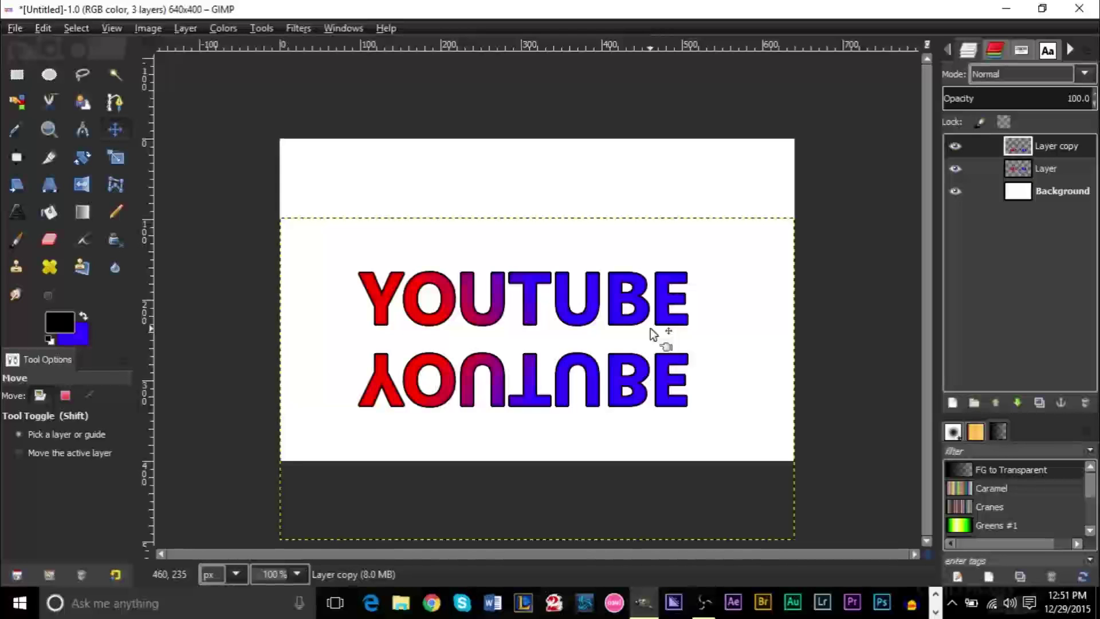
key("Up")
key("Up")
key("Up")
key("Up")
key("Up")
key("Up")
key("Up")
key("Up")
key("Up")
key("Up")
key("Up")
key("Up")
key("Up")
key("Up")
key("Up")
key("Up")
key("Up")
key("Up")
key("Up")
key("Up")
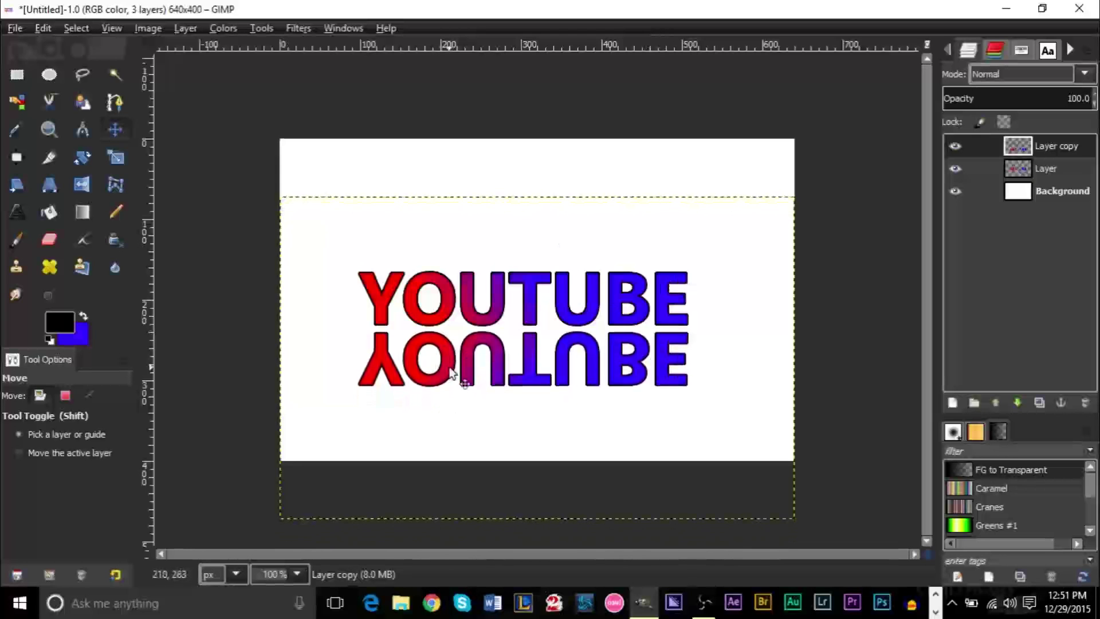
key("Up")
key("Up")
key("Up")
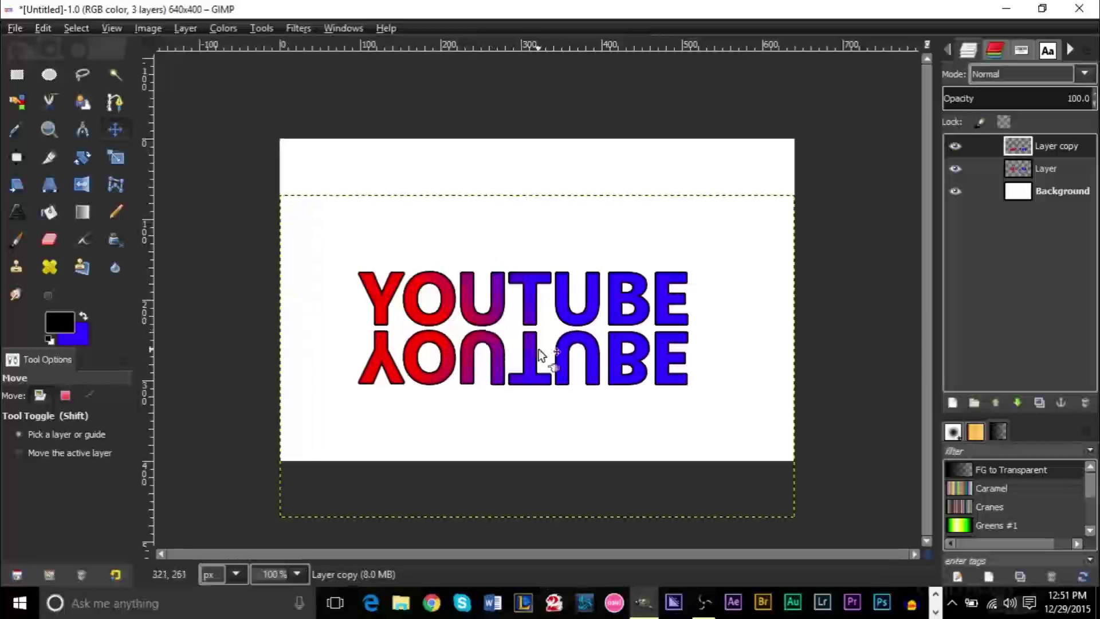
key("Down")
key("Down")
key("Down")
key("Down")
key("Down")
key("Down")
key("Down")
key("Down")
key("Down")
key("Down")
key("Down")
key("Down")
key("Down")
key("Down")
key("Down")
key("Down")
key("Down")
key("Down")
key("Down")
key("Down")
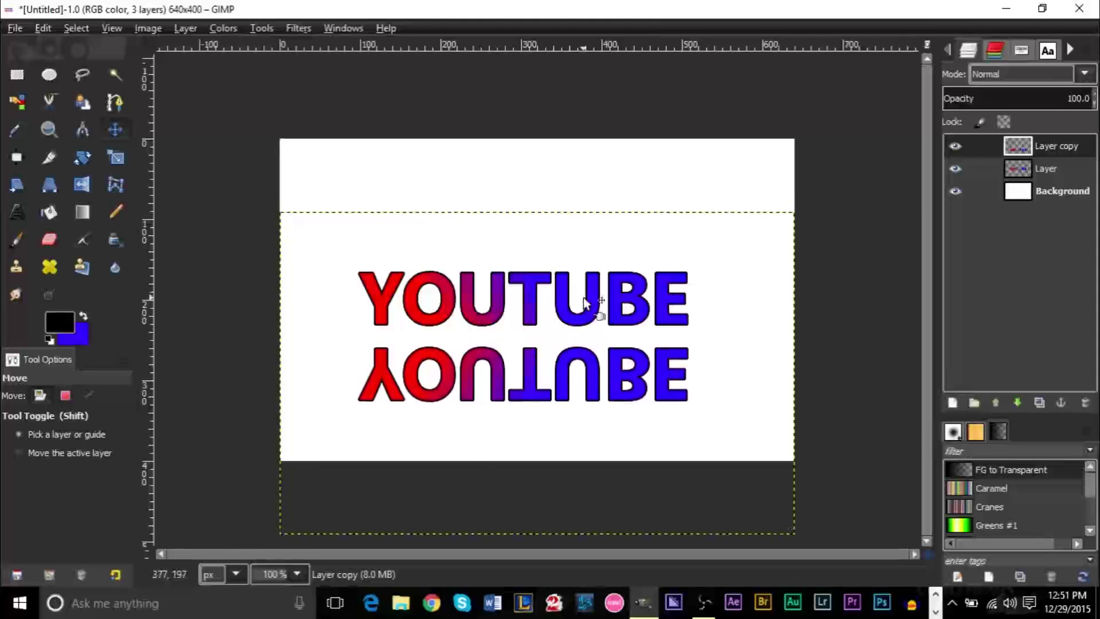
key("Up")
key("Up")
key("Up")
key("Up")
key("Up")
key("Up")
key("Up")
key("Up")
key("Up")
key("Up")
key("Up")
key("Up")
key("Up")
key("Up")
key("Up")
key("Up")
key("Up")
key("Up")
key("Up")
key("Up")
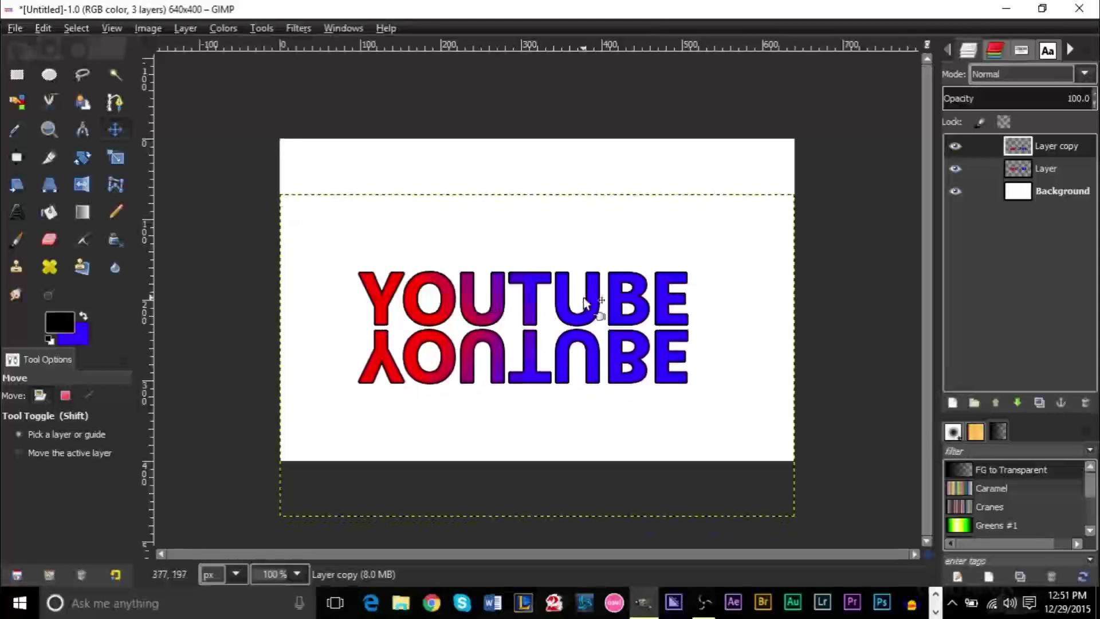
key("Down")
key("Down")
key("Down")
key("Down")
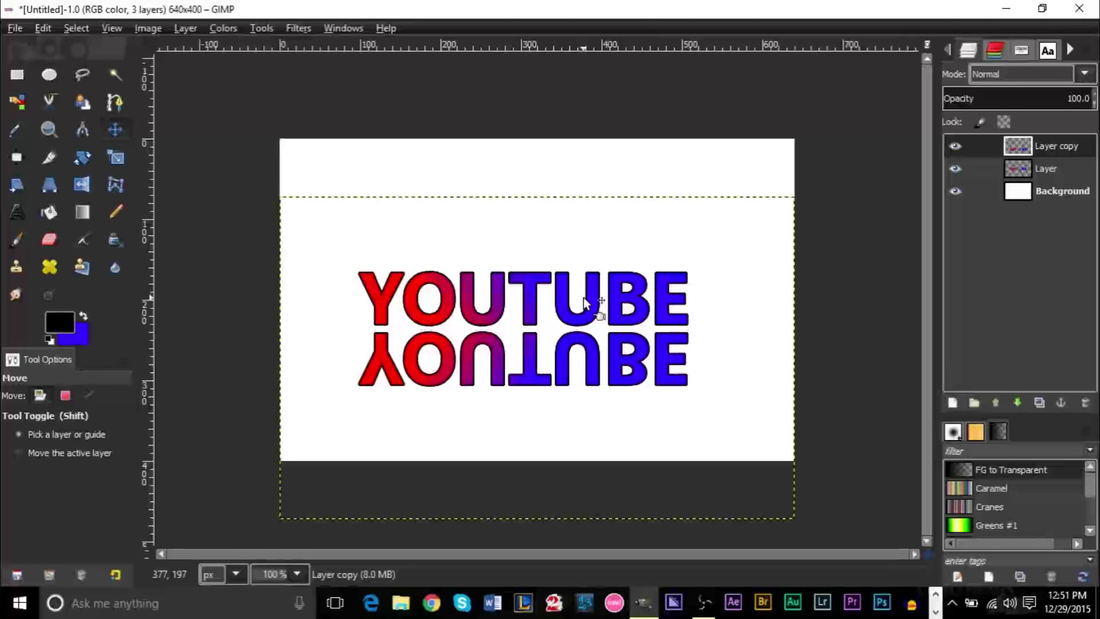
scroll(551, 318, "up", 3)
scroll(551, 318, "down", 1)
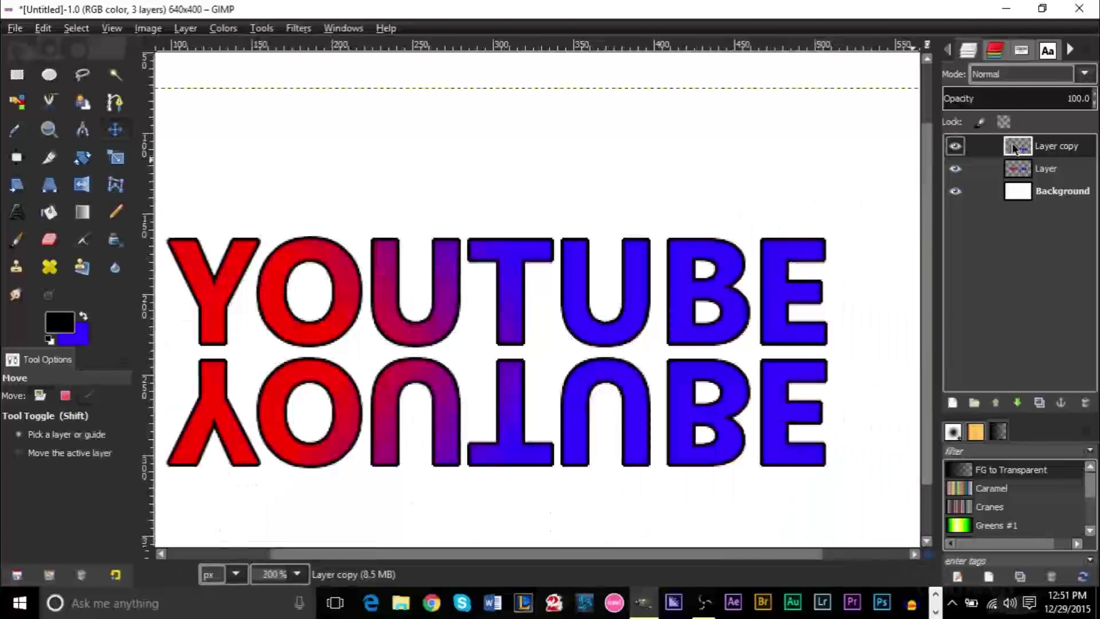
Step: Add a White (full opacity) layer mask to Layer copy
left_click(956, 148)
left_click(957, 149)
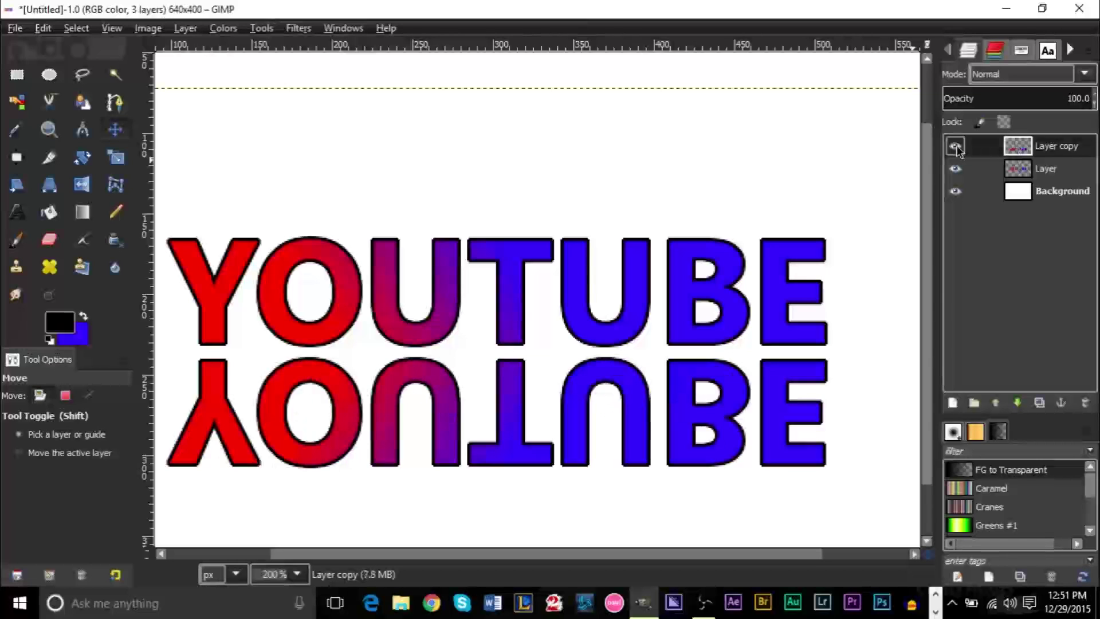
right_click(1073, 150)
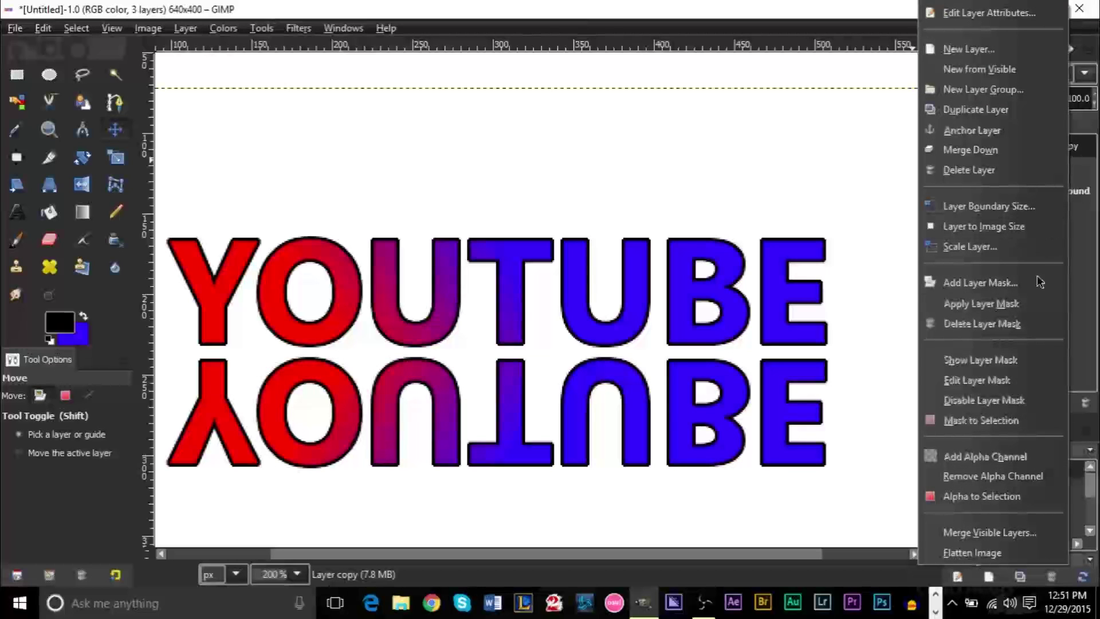
left_click(1093, 256)
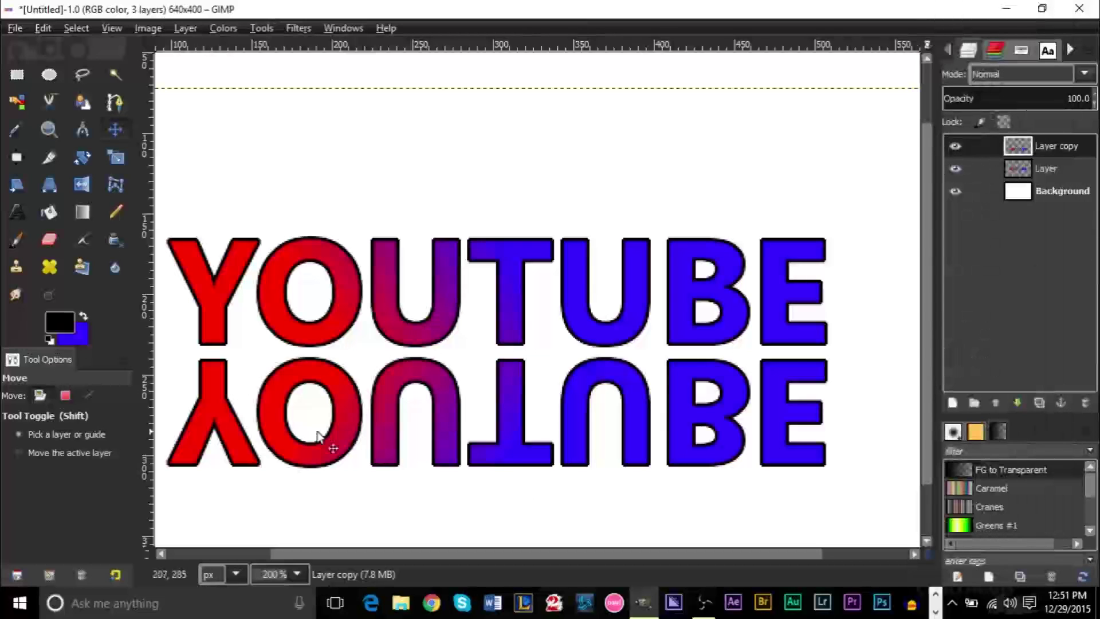
right_click(1048, 149)
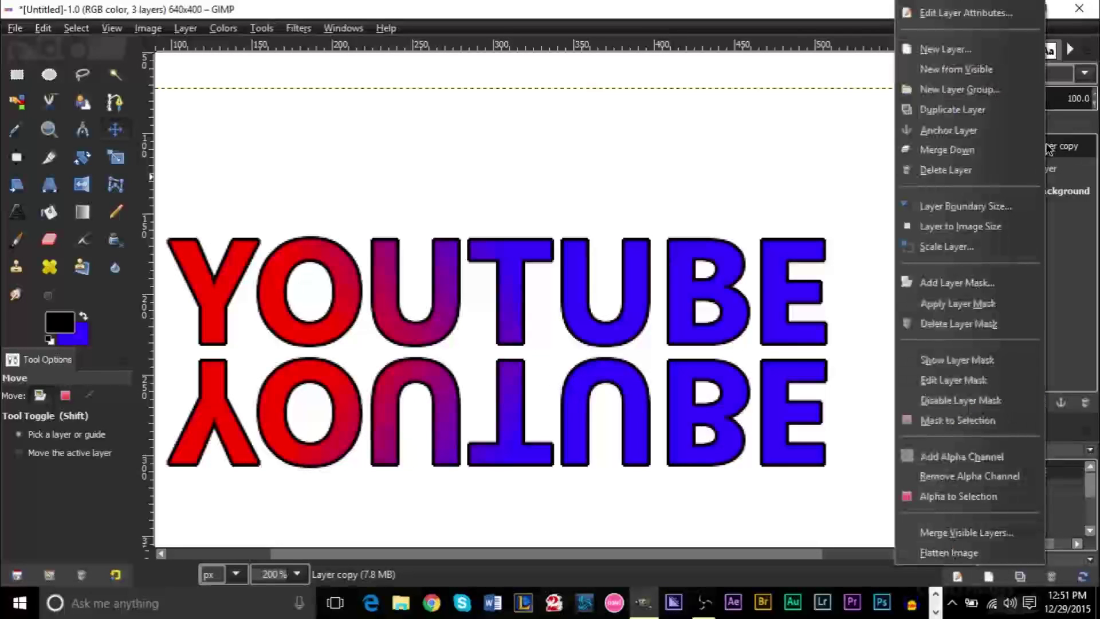
left_click(956, 283)
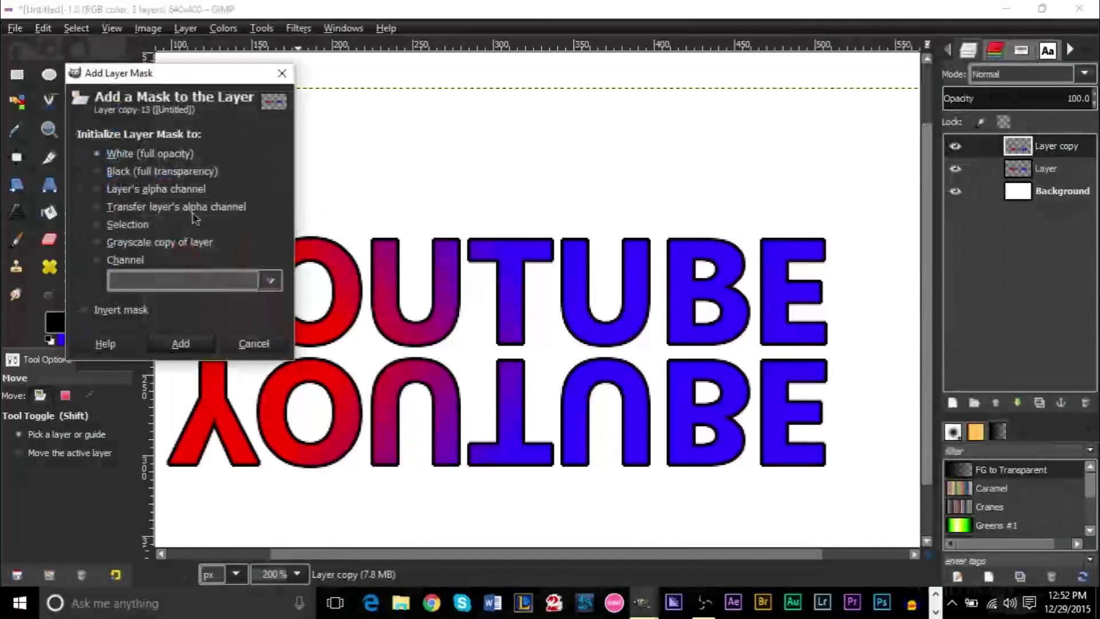
left_click_drag(173, 85, 417, 86)
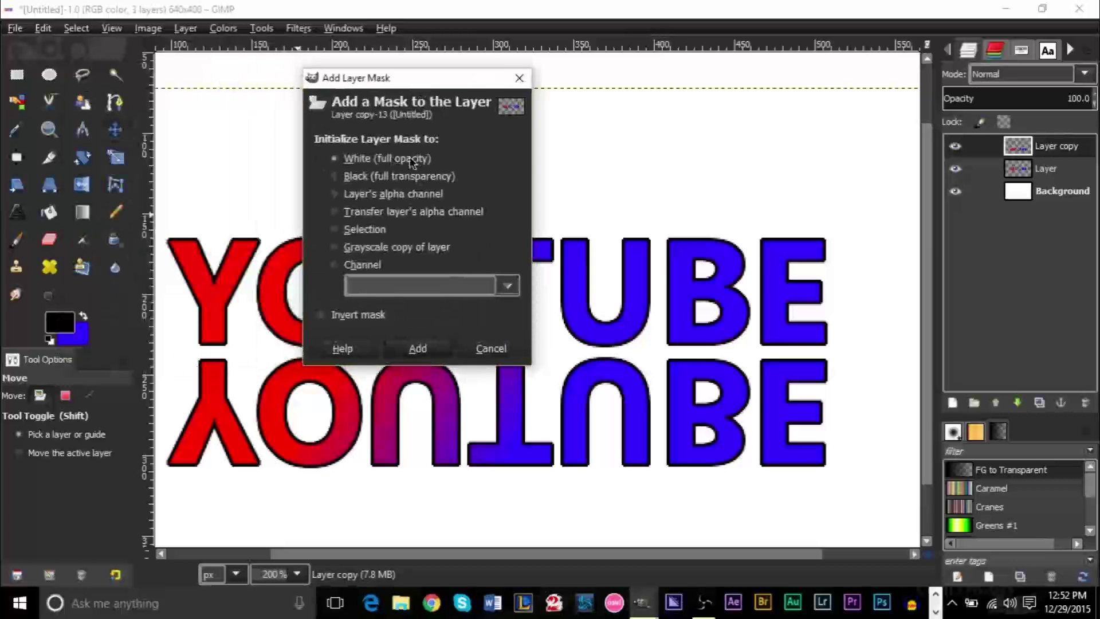
left_click(418, 348)
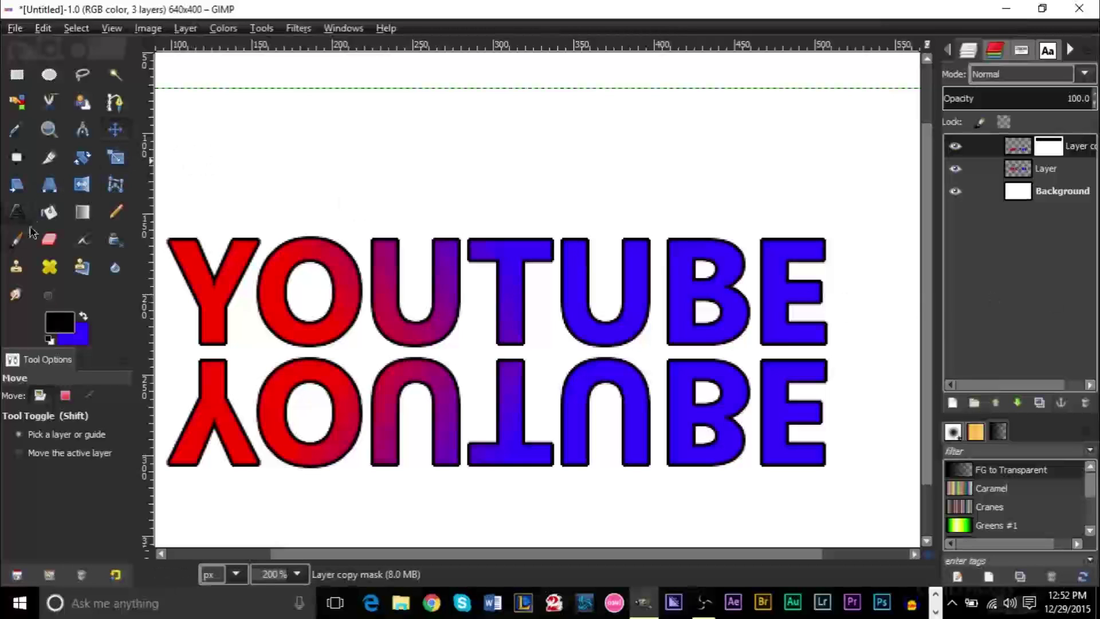
Step: Pick the Blend tool, keep black as foreground, and choose the FG to Transparent gradient
left_click(83, 215)
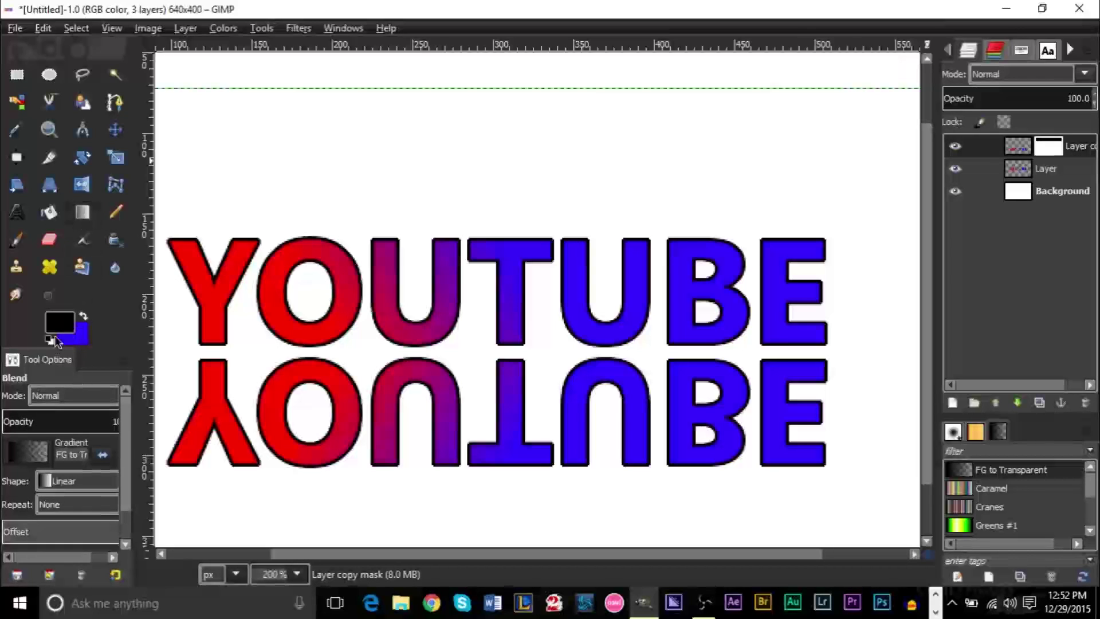
left_click(60, 323)
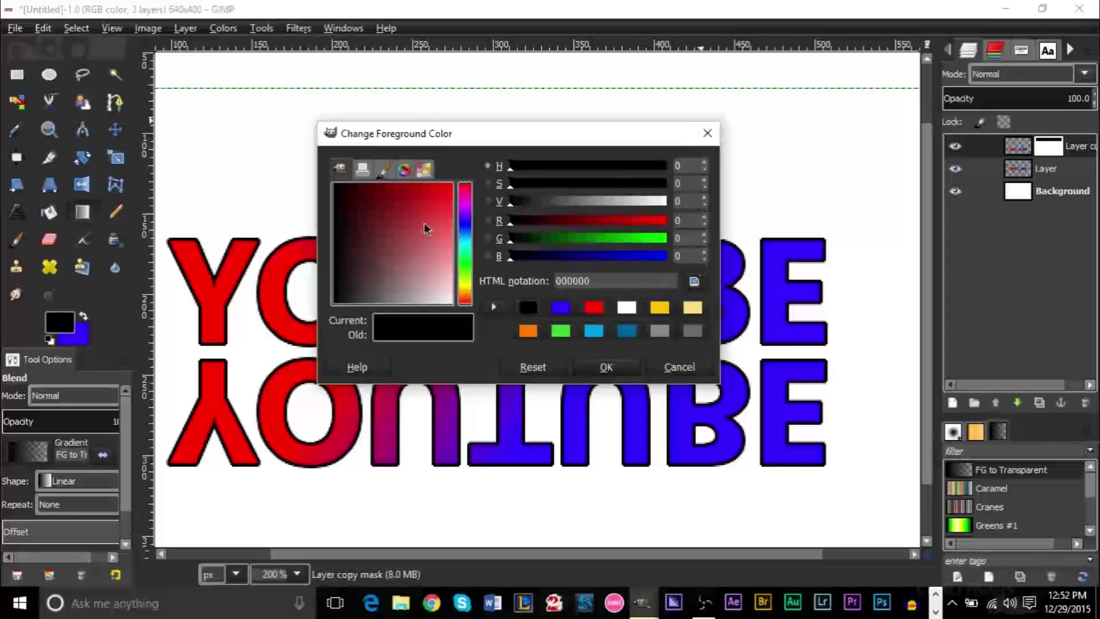
left_click_drag(424, 223, 259, 130)
left_click(707, 133)
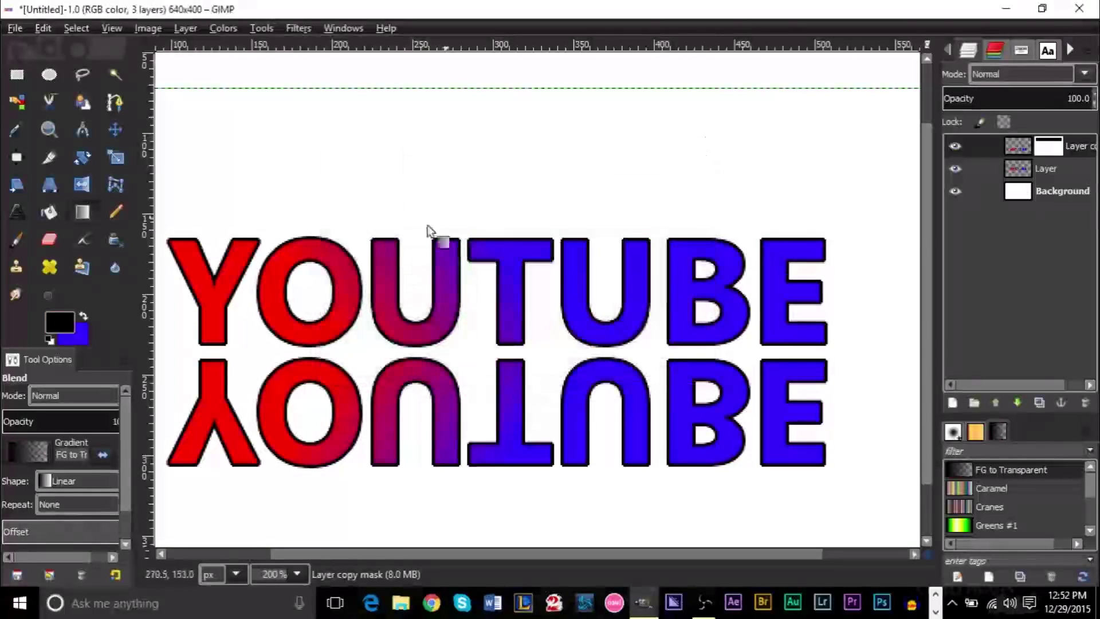
left_click(33, 450)
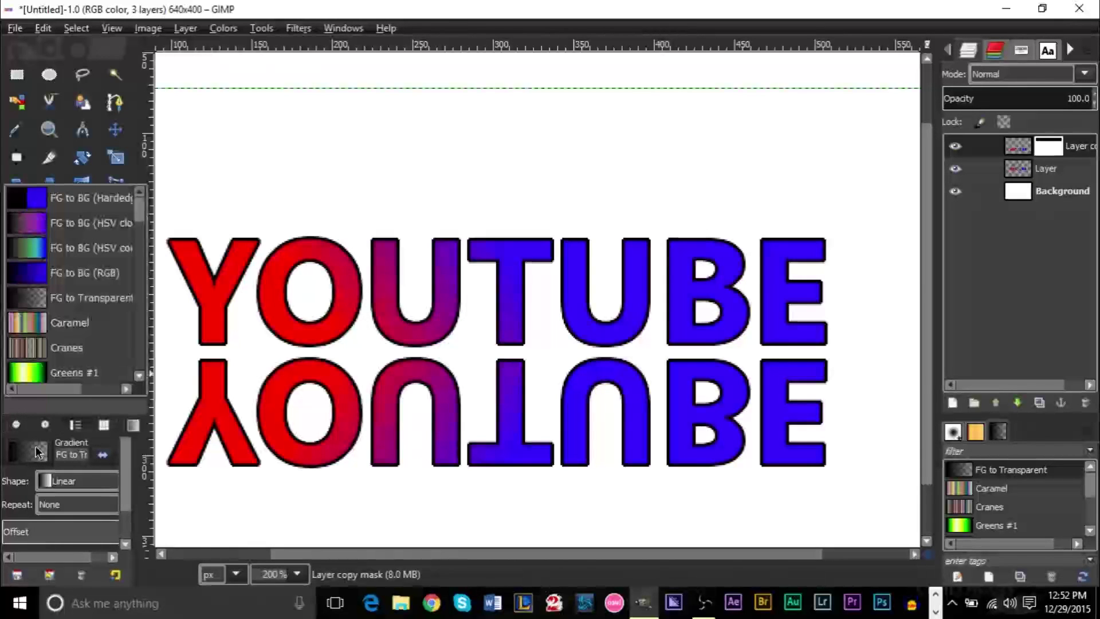
left_click(74, 299)
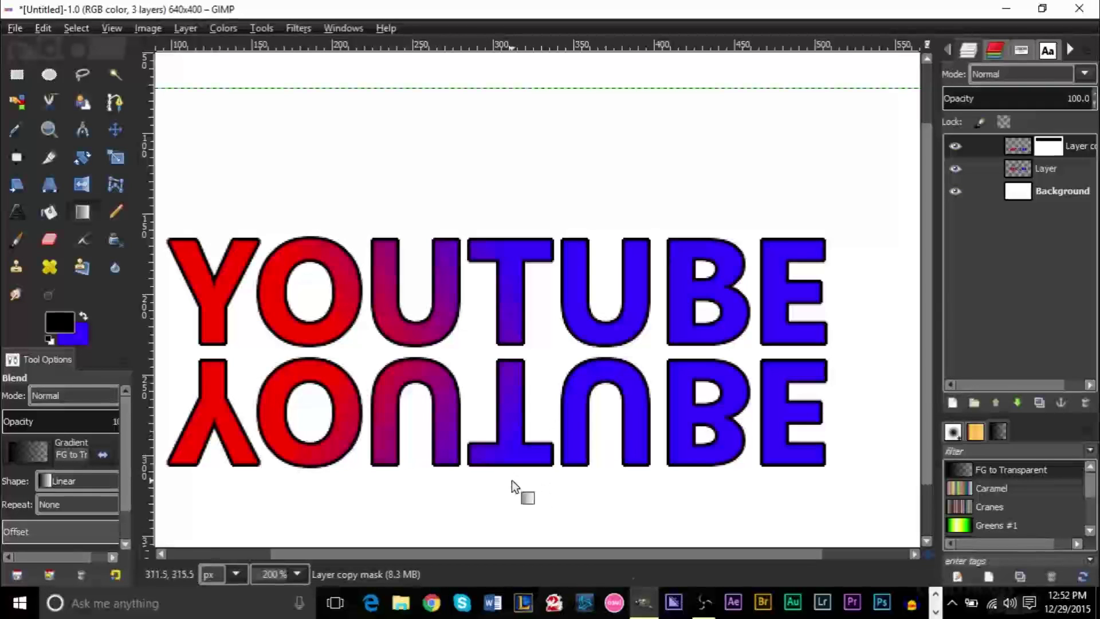
Step: After several retries, drag a long upward gradient on the mask so the reflection fades toward its bottom
left_click_drag(511, 480, 512, 339)
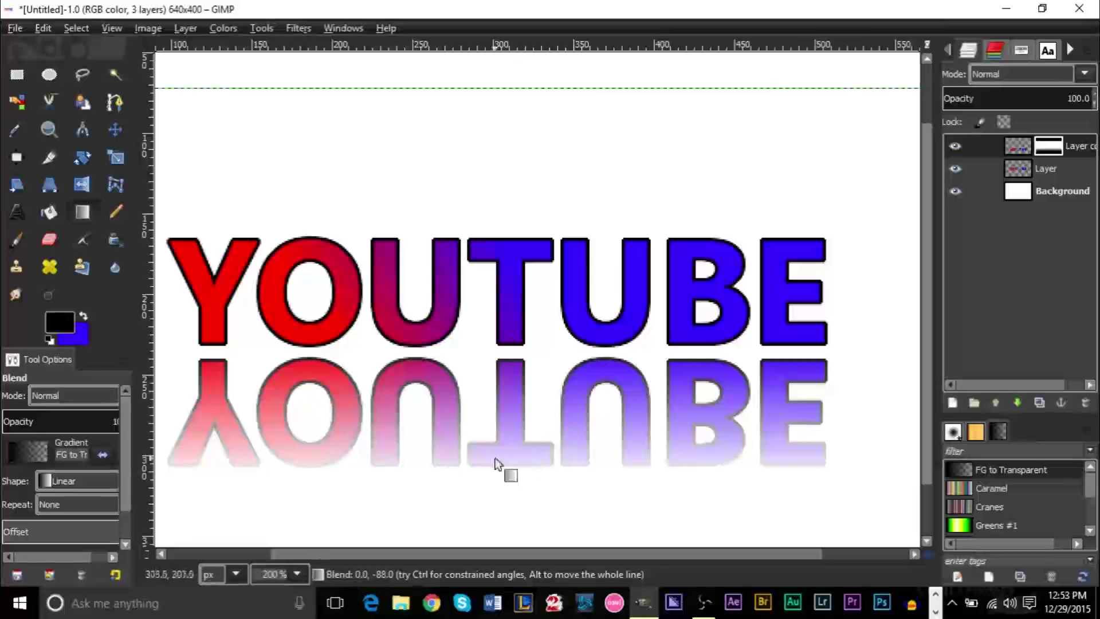
key("ctrl+z")
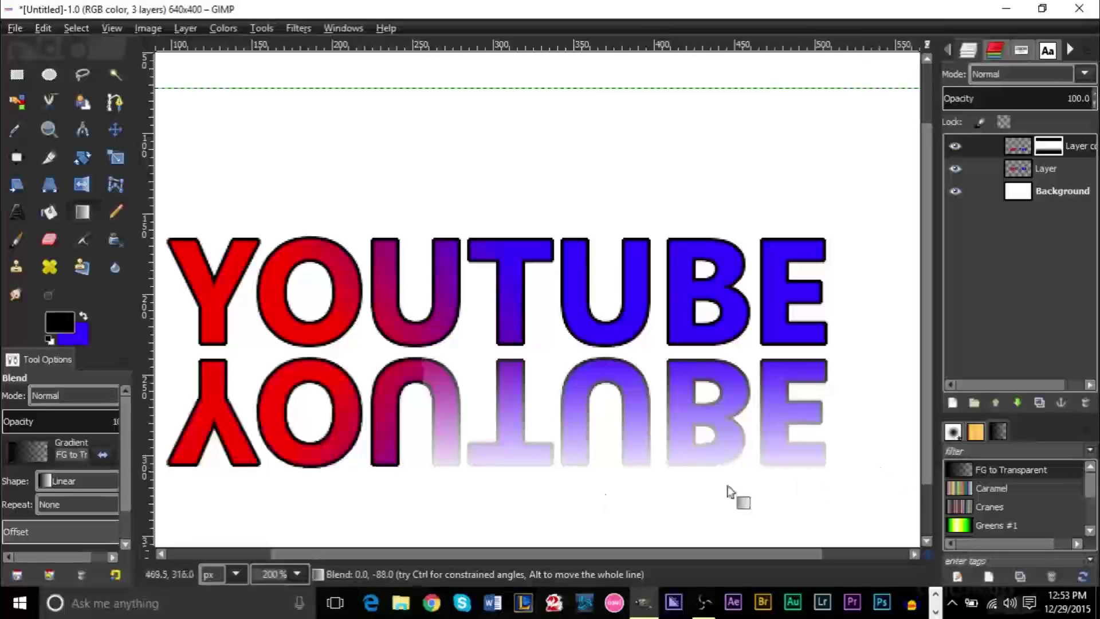
left_click_drag(514, 487, 537, 187)
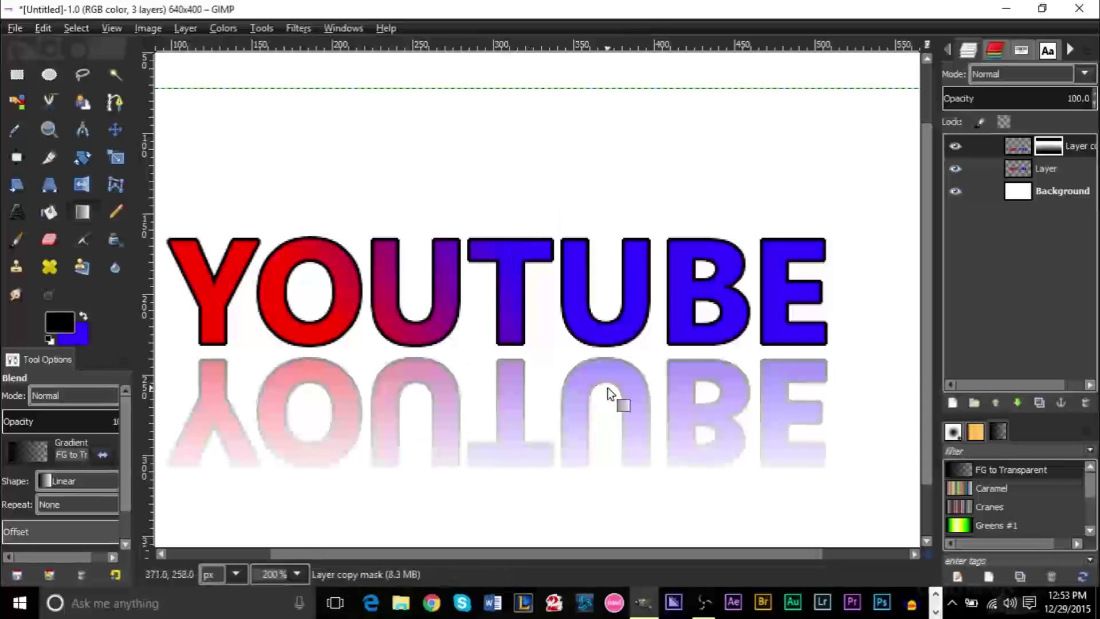
key("ctrl+z")
left_click_drag(518, 483, 516, 447)
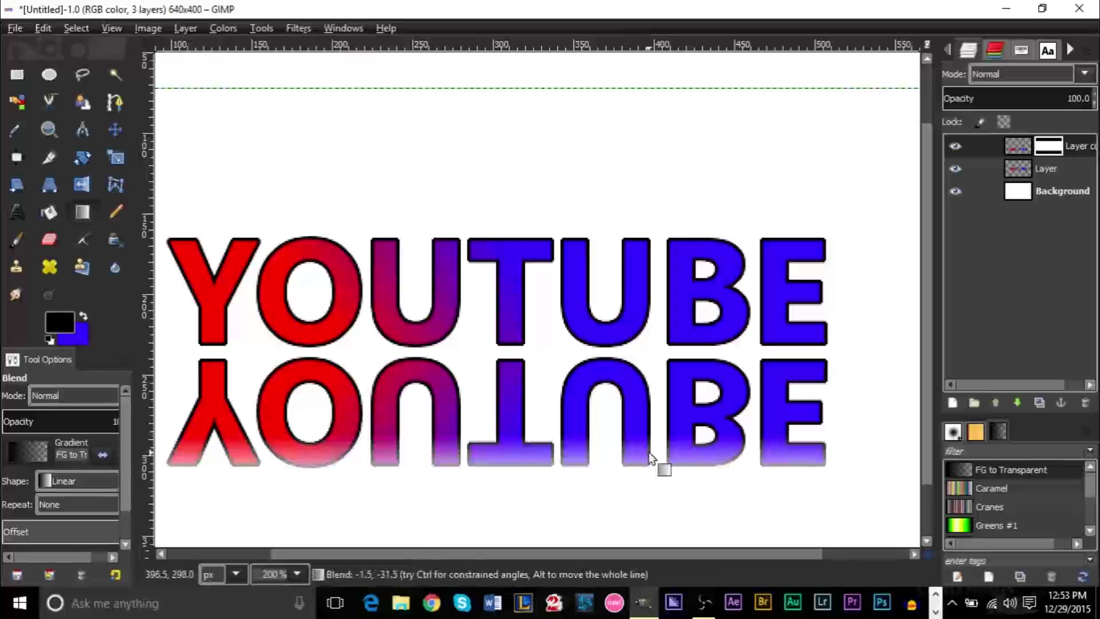
key("ctrl+z")
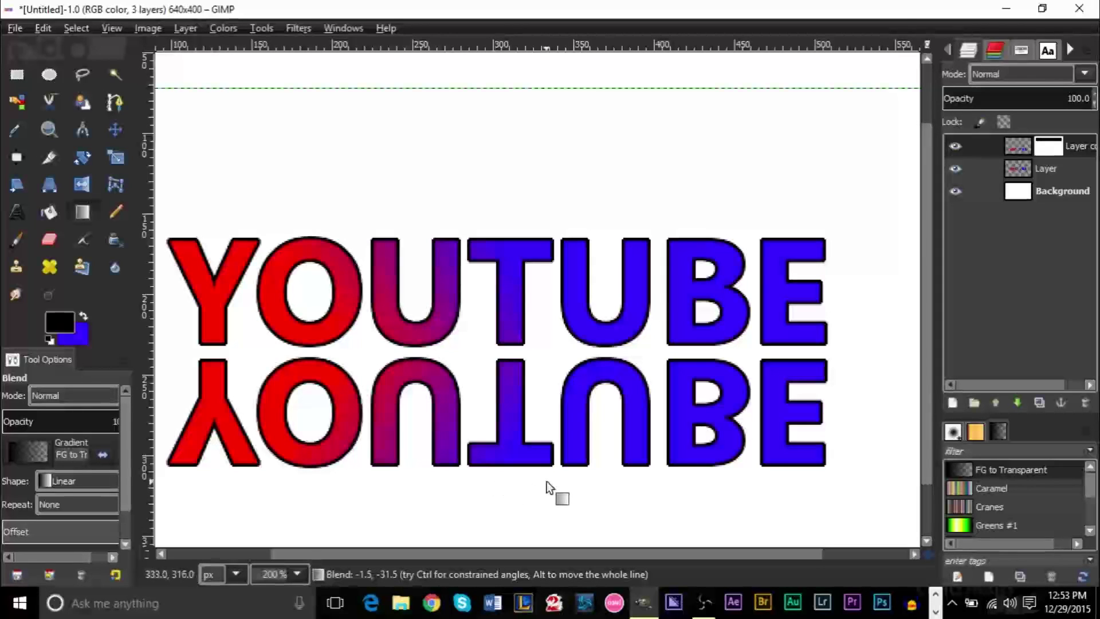
left_click_drag(511, 482, 508, 405)
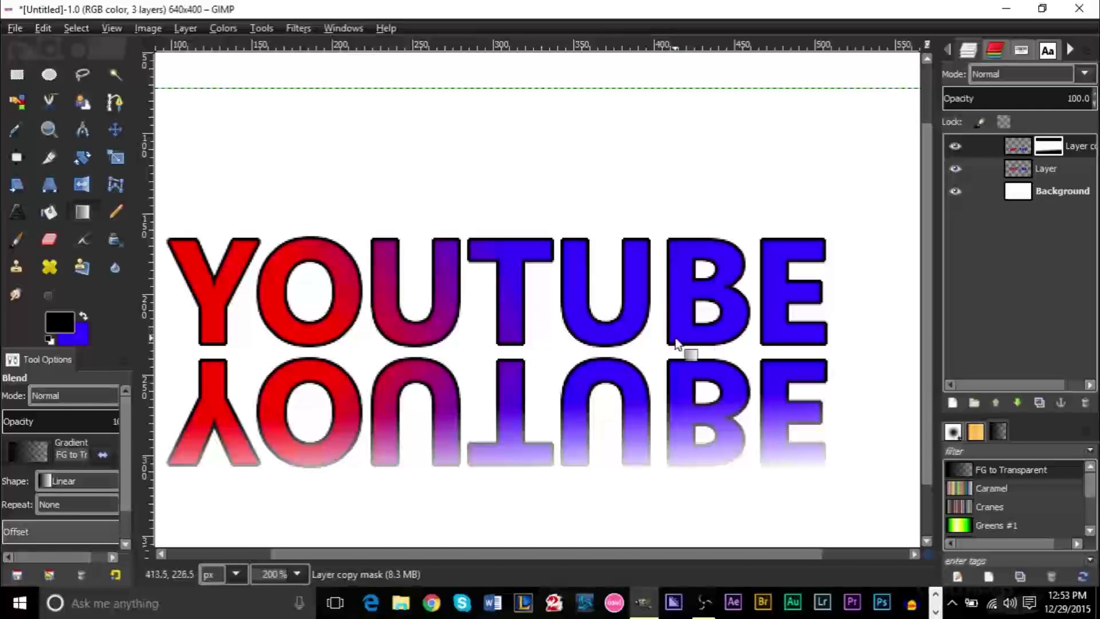
key("ctrl+z")
left_click_drag(513, 480, 516, 279)
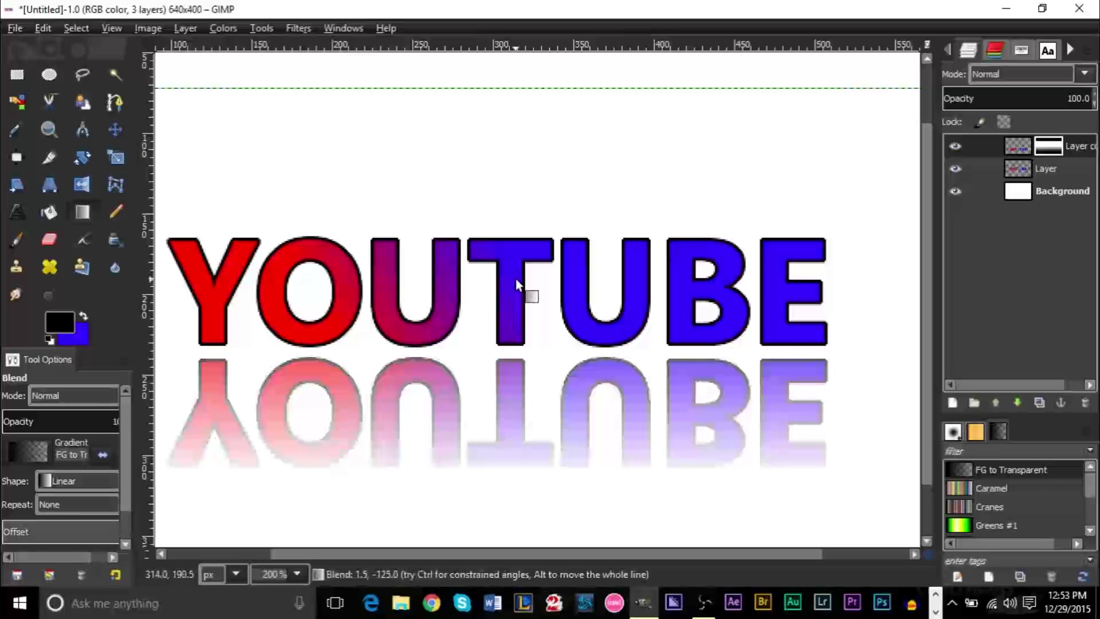
left_click(1041, 198)
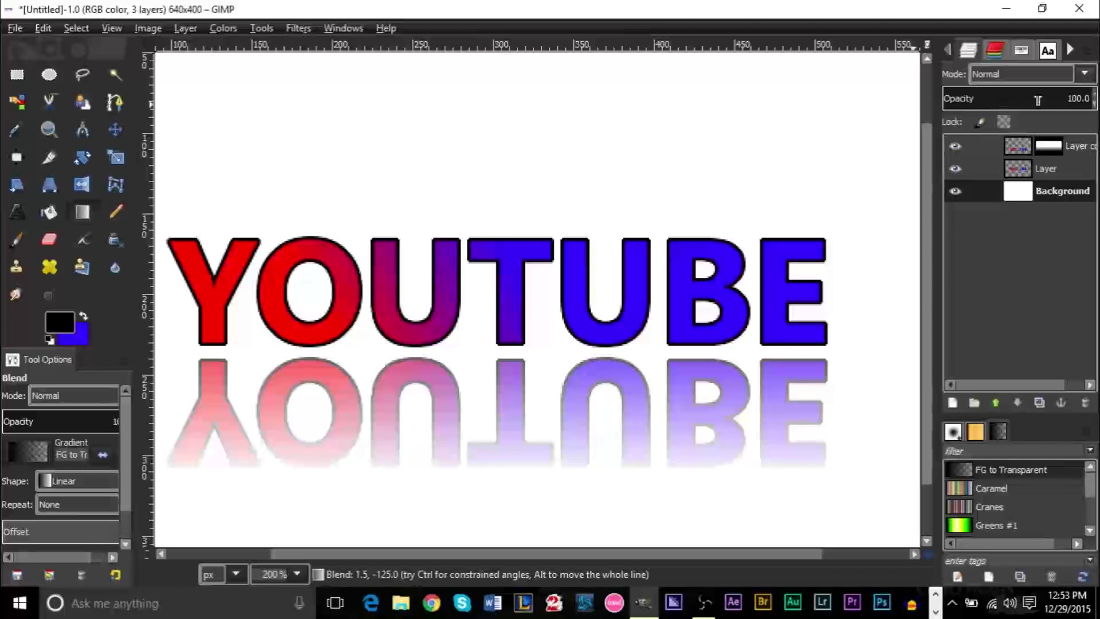
Step: Set Layer copy's opacity to 50
left_click(1017, 147)
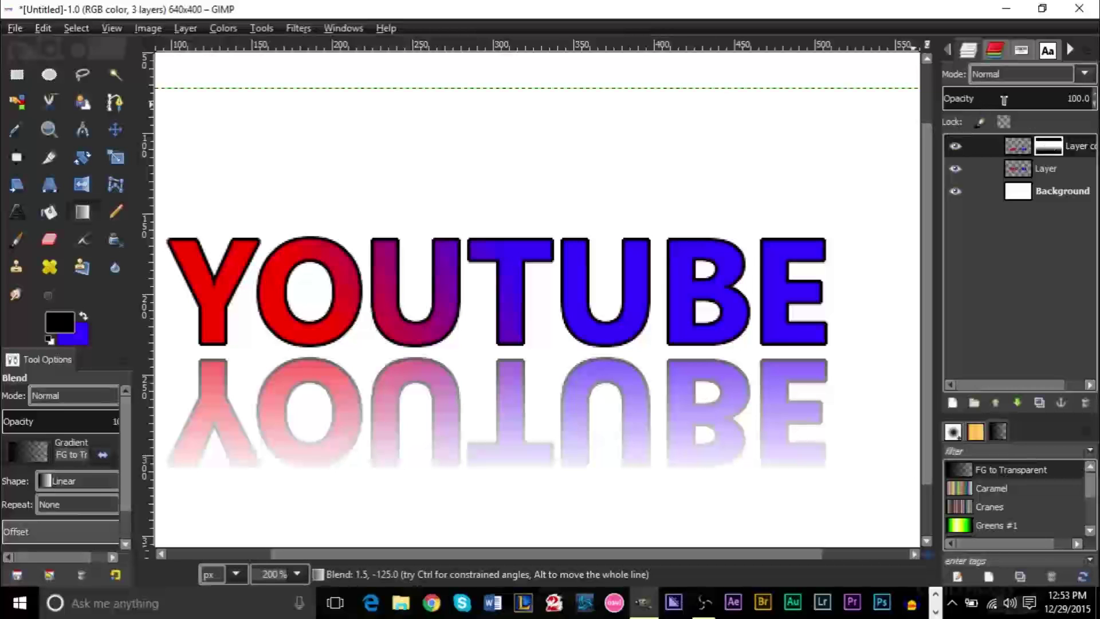
left_click_drag(990, 99, 1068, 98)
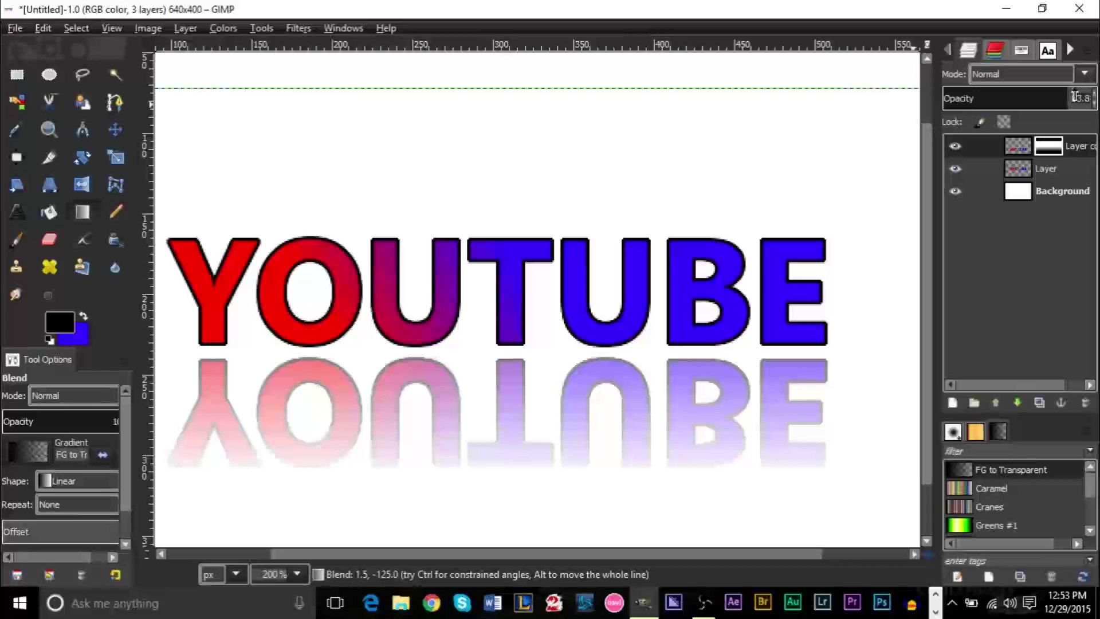
type("50")
key("Return")
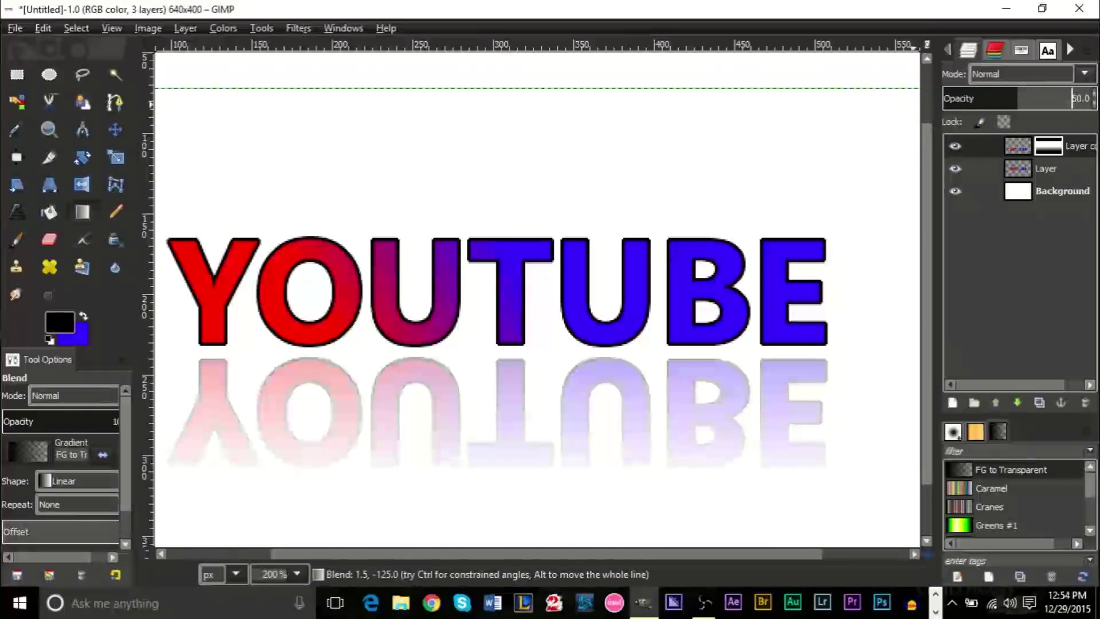
Step: Merge the faded reflection layer down into the YOUTUBE text layer
left_click(981, 191)
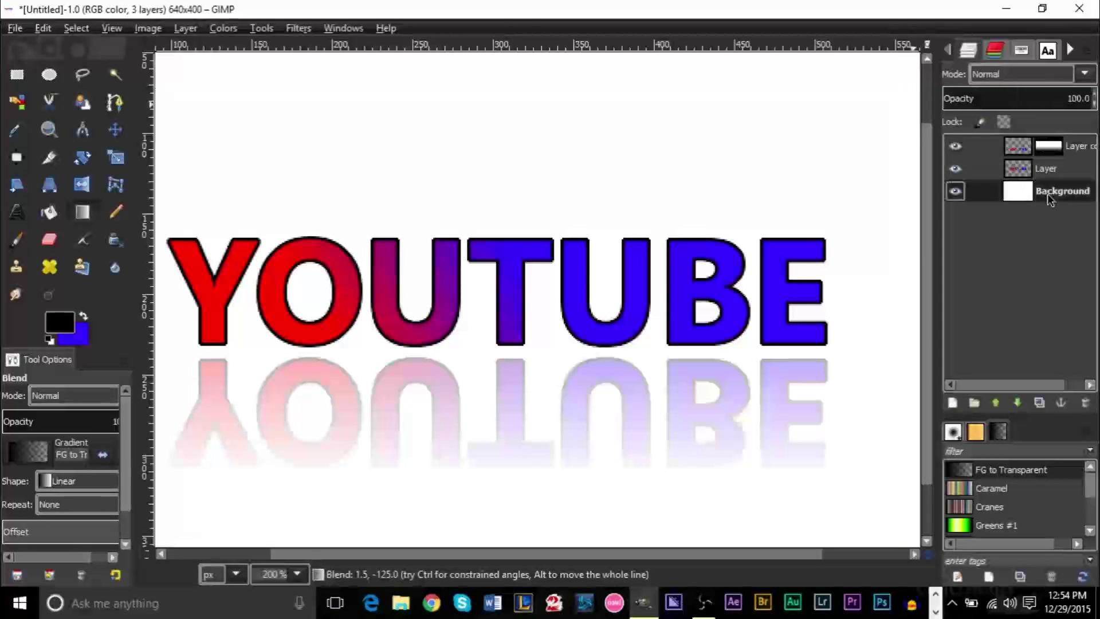
scroll(627, 226, "down", 1, "ctrl")
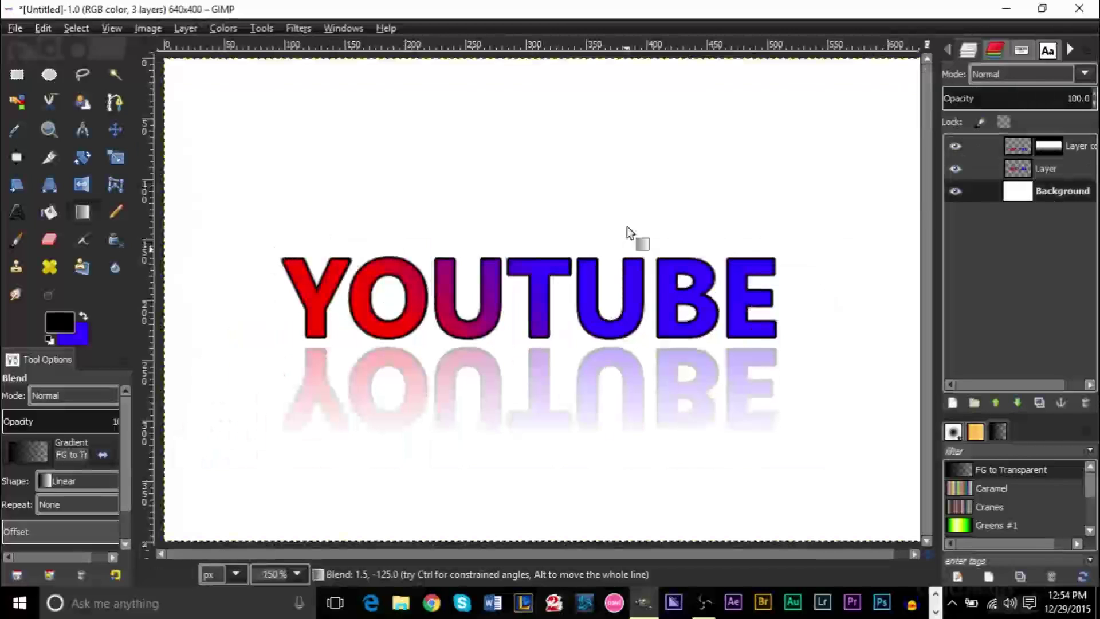
scroll(627, 226, "down", 1, "ctrl")
scroll(553, 327, "up", 1, "ctrl")
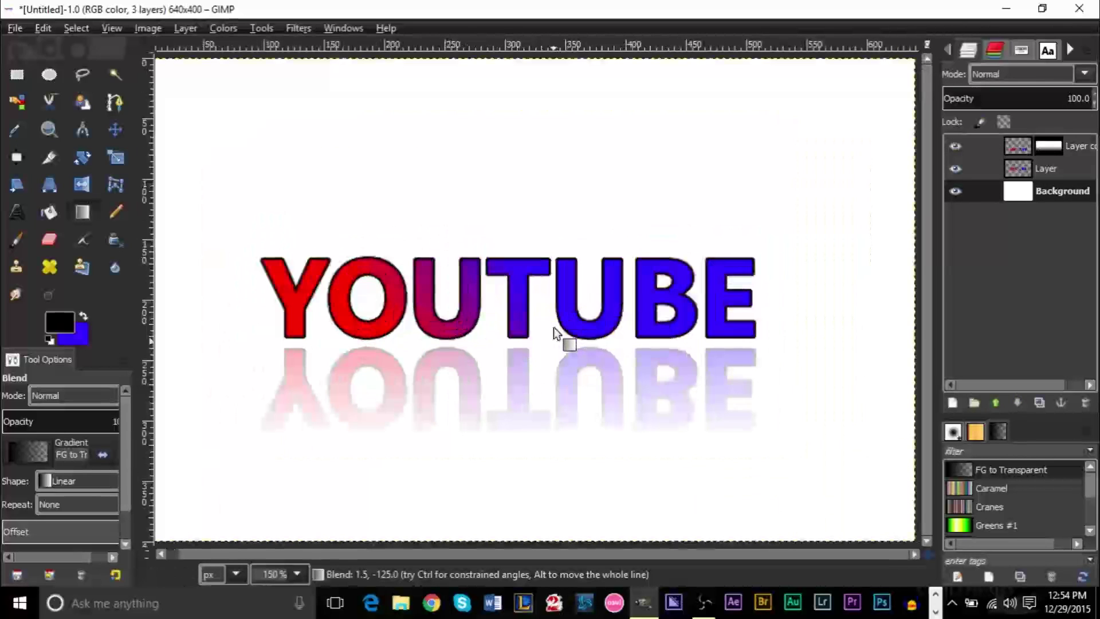
right_click(1023, 145)
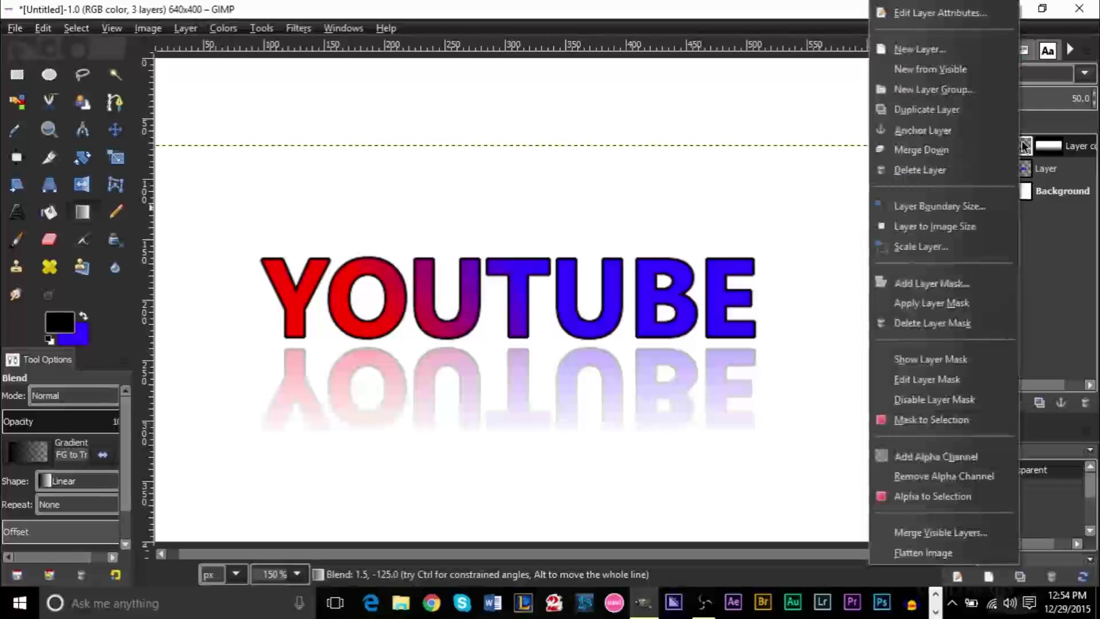
left_click(942, 150)
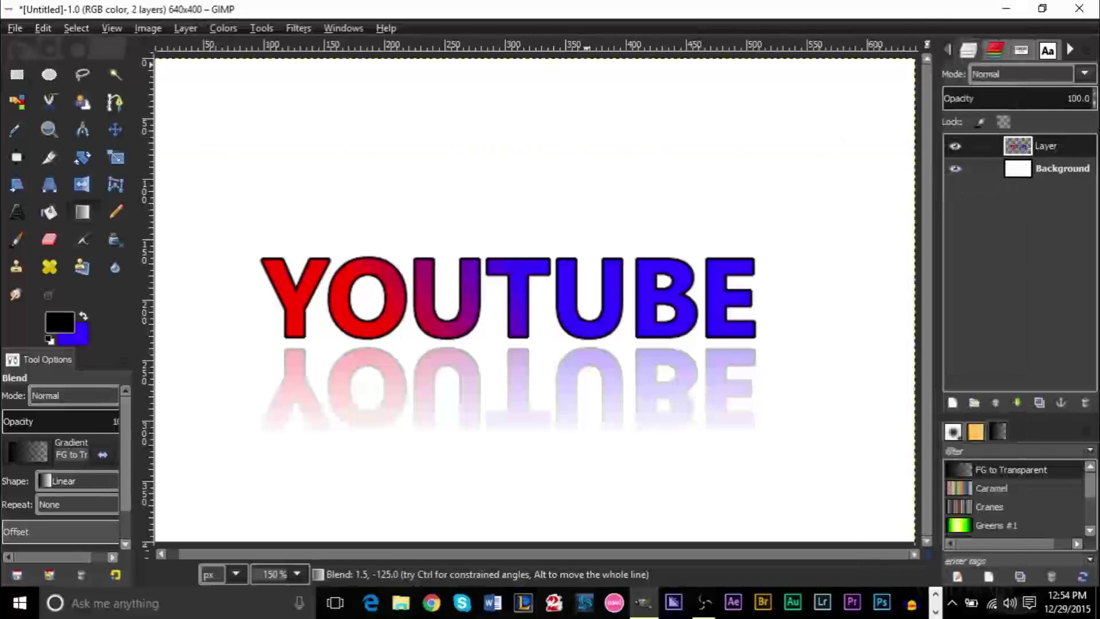
Step: Move the YOUTUBE text and its reflection to near the canvas centre
left_click(124, 128)
mouse_move(383, 328)
left_mouse_down()
mouse_move(412, 275)
mouse_move(385, 293)
mouse_move(389, 307)
left_mouse_up()
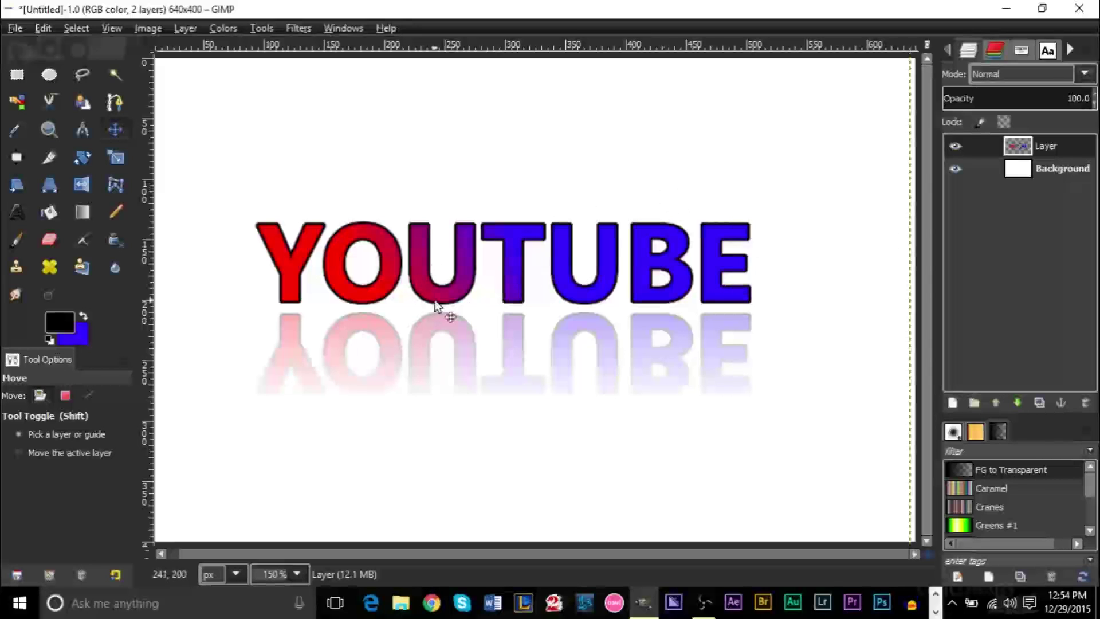
left_click_drag(434, 301, 451, 319)
scroll(450, 319, "down", 1)
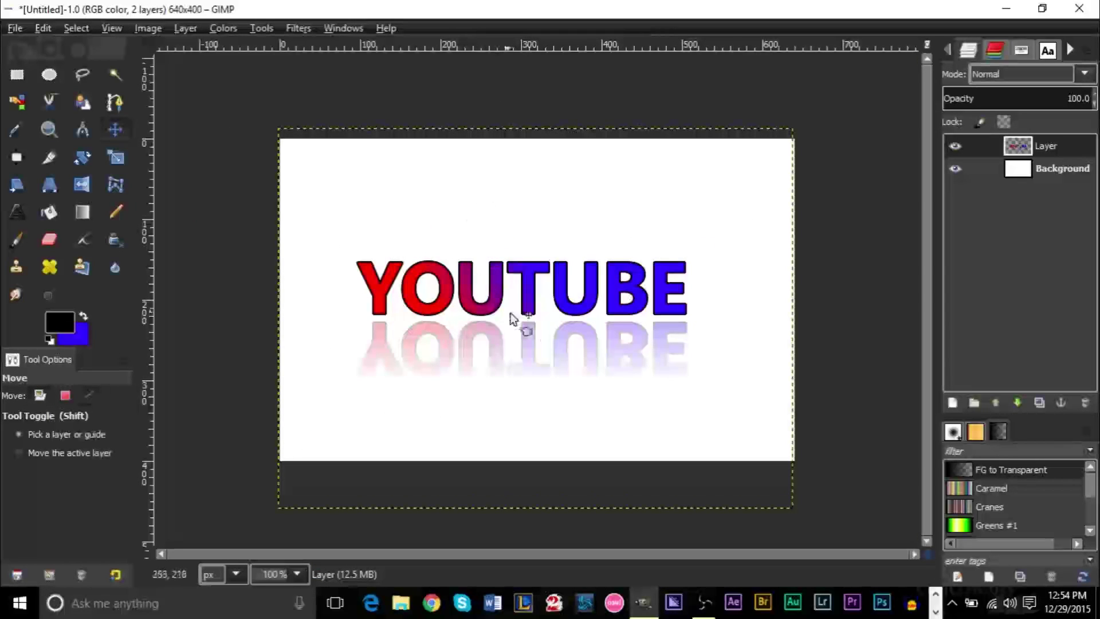
left_click_drag(526, 308, 529, 318)
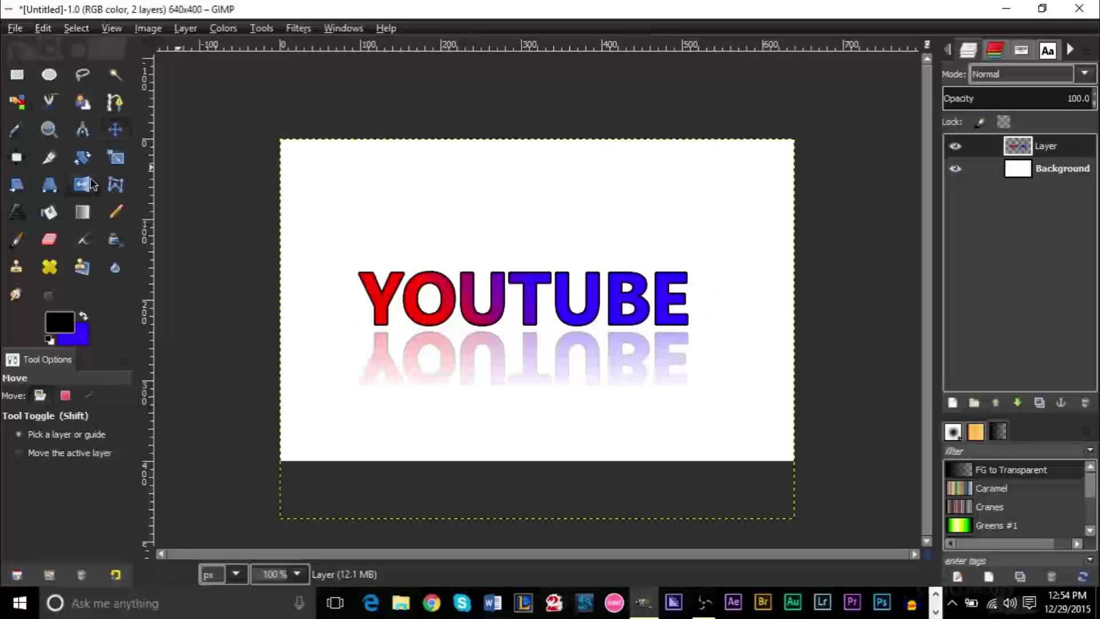
left_click(115, 211)
left_click(1001, 169)
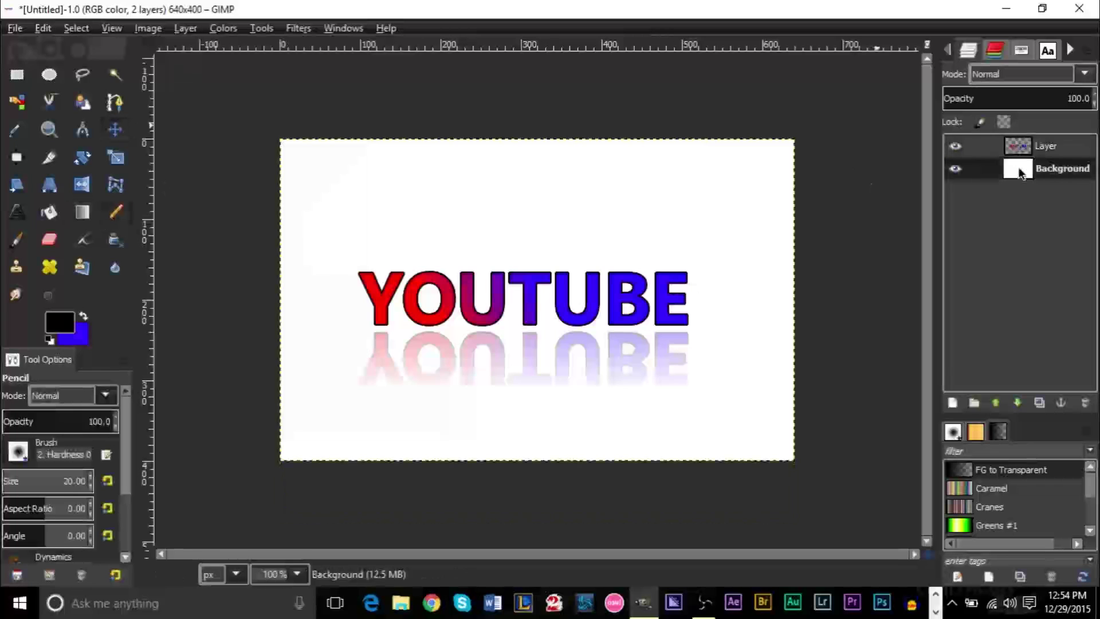
mouse_move(705, 193)
left_mouse_down()
mouse_move(741, 187)
mouse_move(688, 185)
mouse_move(736, 199)
mouse_move(690, 215)
mouse_move(687, 198)
mouse_move(752, 192)
left_mouse_up()
mouse_move(323, 197)
left_mouse_down()
mouse_move(344, 199)
mouse_move(336, 214)
mouse_move(336, 193)
left_mouse_up()
key("ctrl+z")
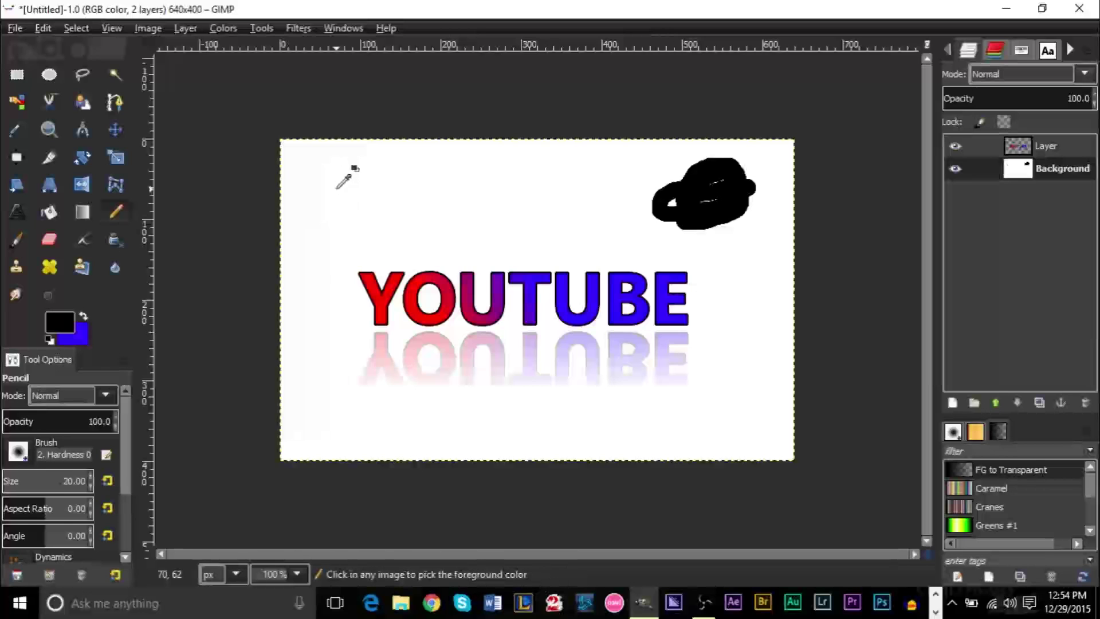
left_click_drag(329, 424, 312, 428)
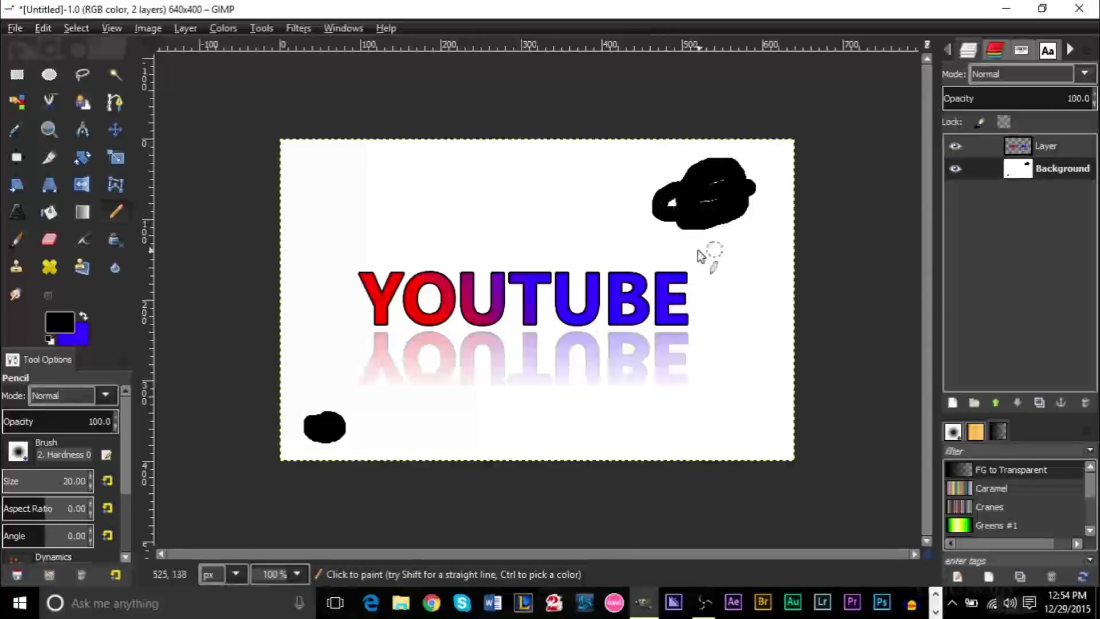
key("ctrl+z")
key("ctrl+z")
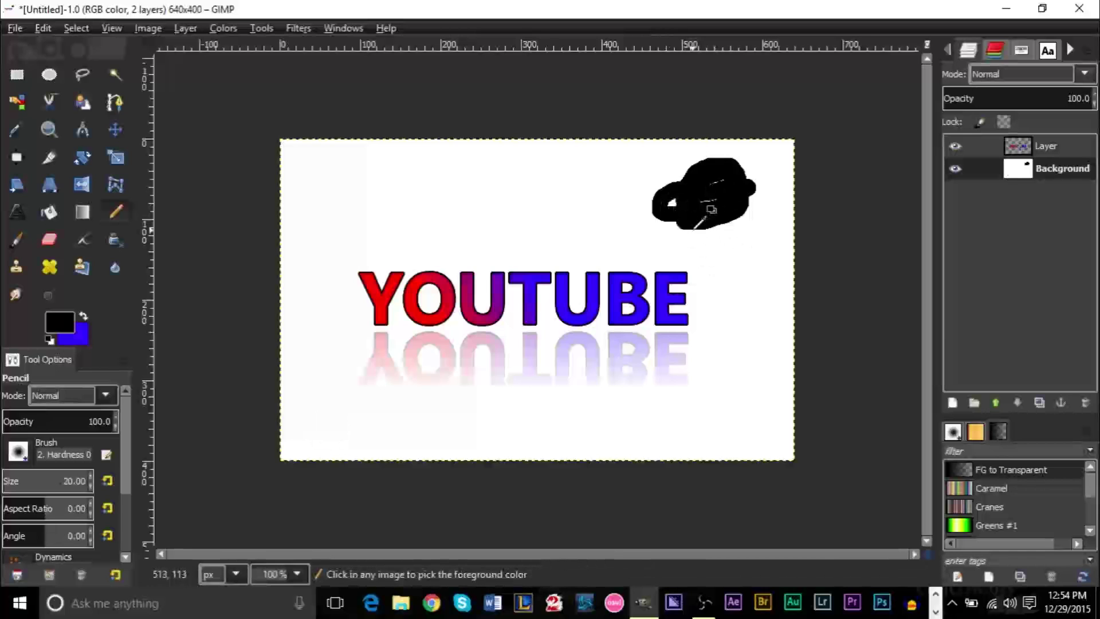
mouse_move(757, 280)
left_mouse_down()
mouse_move(720, 322)
mouse_move(754, 328)
mouse_move(756, 283)
mouse_move(679, 280)
left_mouse_up()
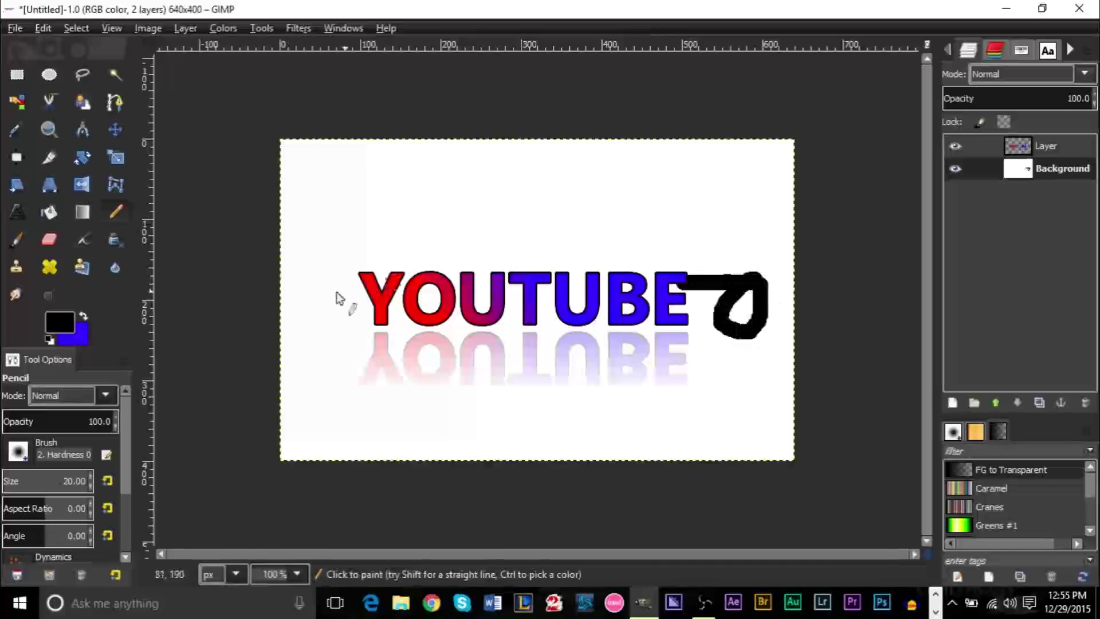
mouse_move(344, 275)
left_mouse_down()
mouse_move(308, 319)
mouse_move(337, 314)
mouse_move(347, 277)
left_mouse_up()
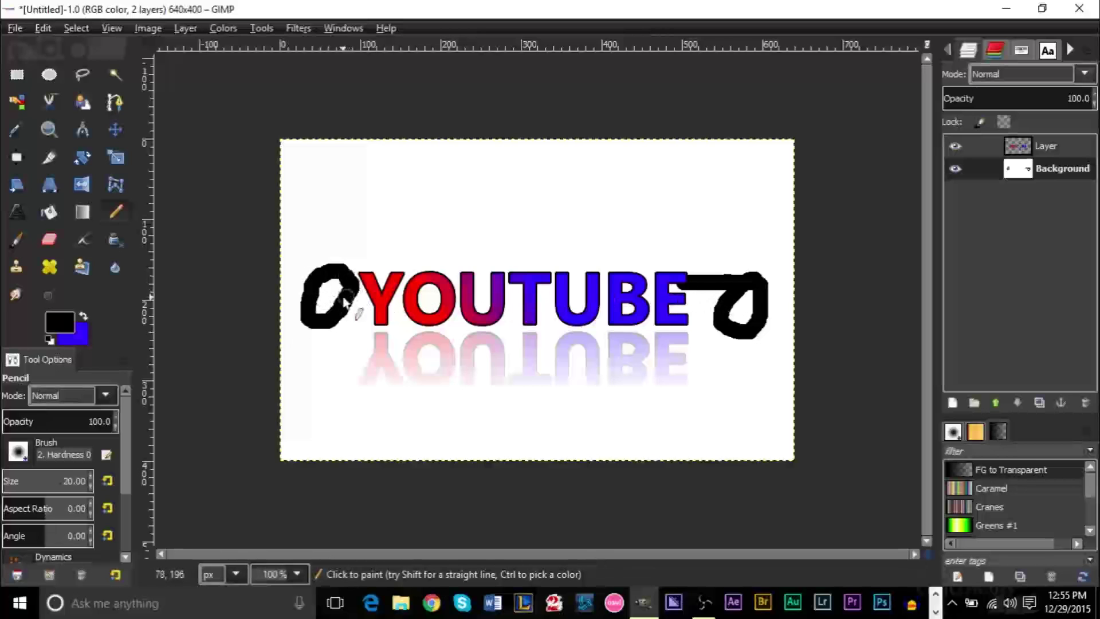
key("ctrl+z")
key("ctrl+z")
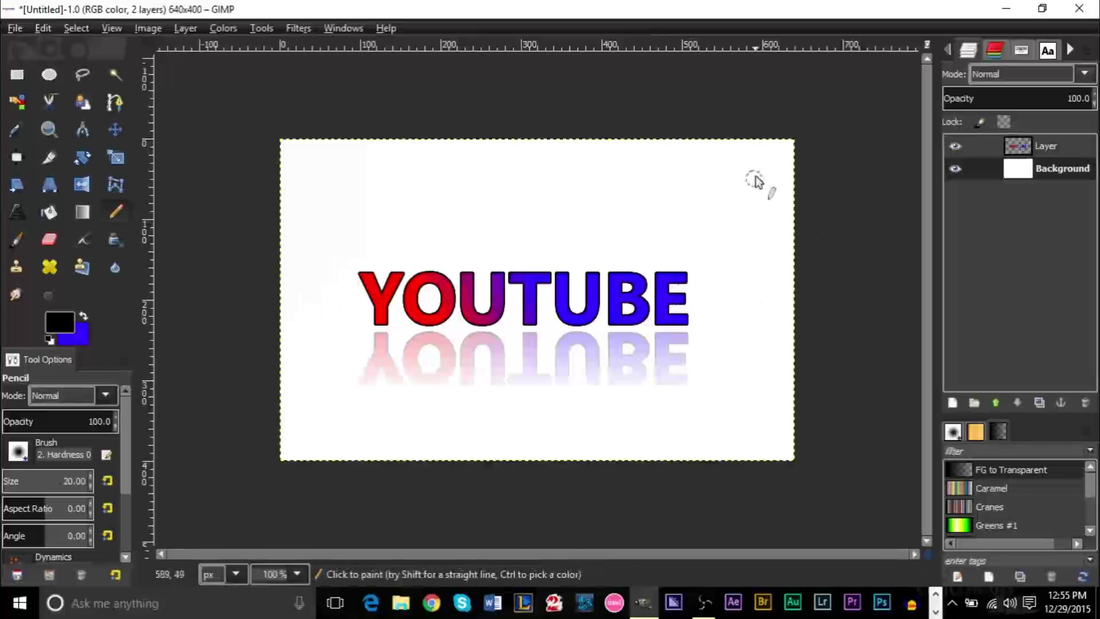
mouse_move(761, 175)
left_mouse_down()
mouse_move(724, 179)
mouse_move(716, 219)
mouse_move(743, 230)
mouse_move(765, 184)
left_mouse_up()
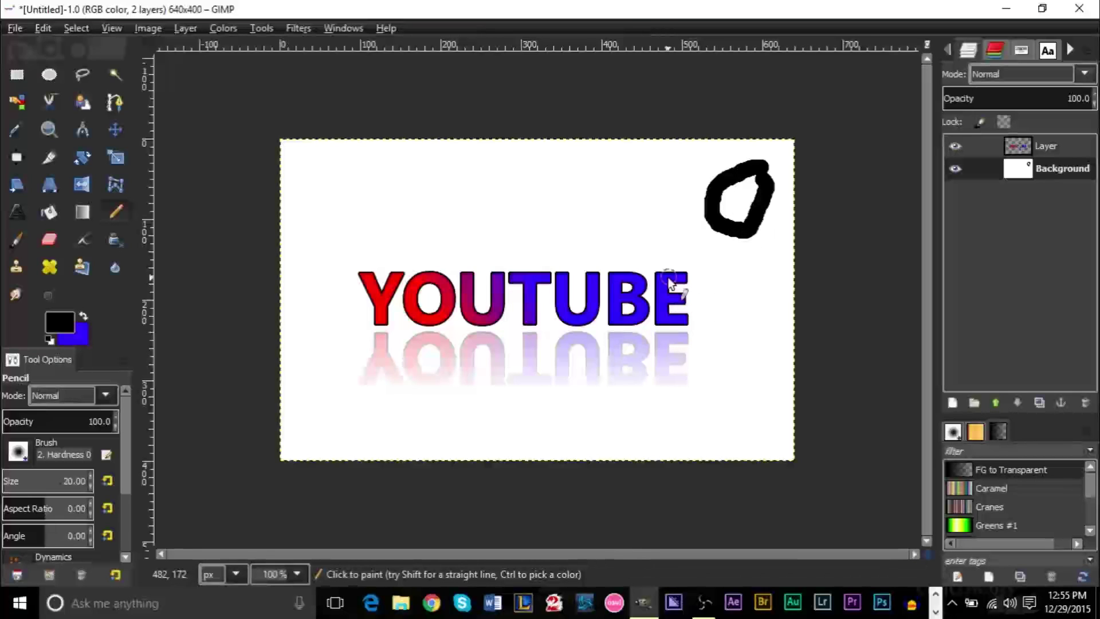
key("ctrl+z")
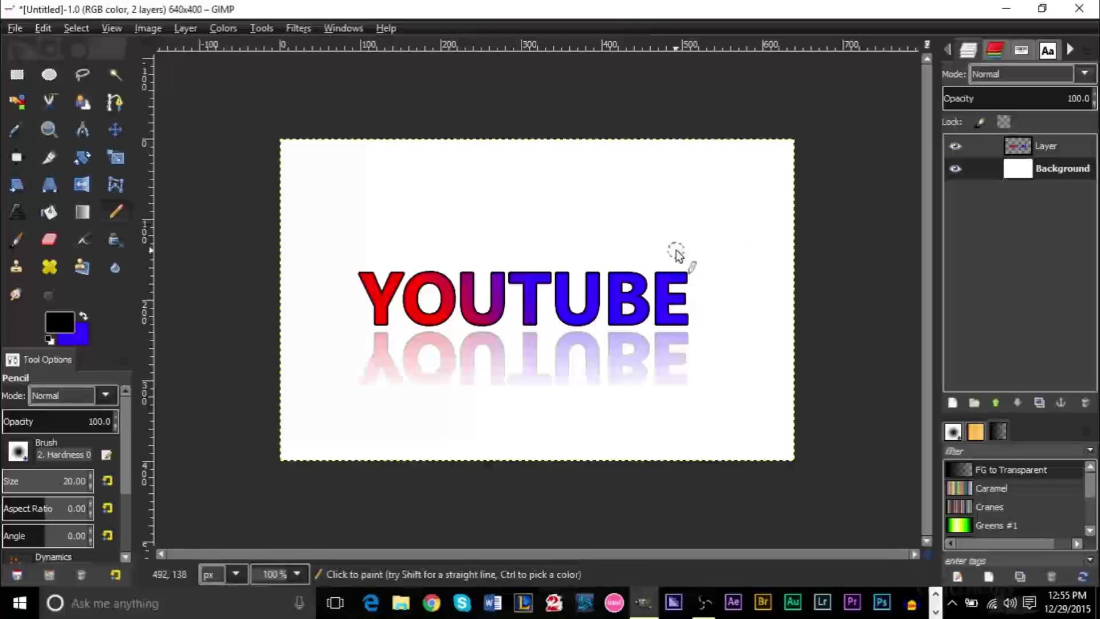
mouse_move(738, 282)
left_mouse_down()
mouse_move(761, 282)
mouse_move(741, 314)
mouse_move(769, 295)
mouse_move(753, 270)
left_mouse_up()
key("ctrl+z")
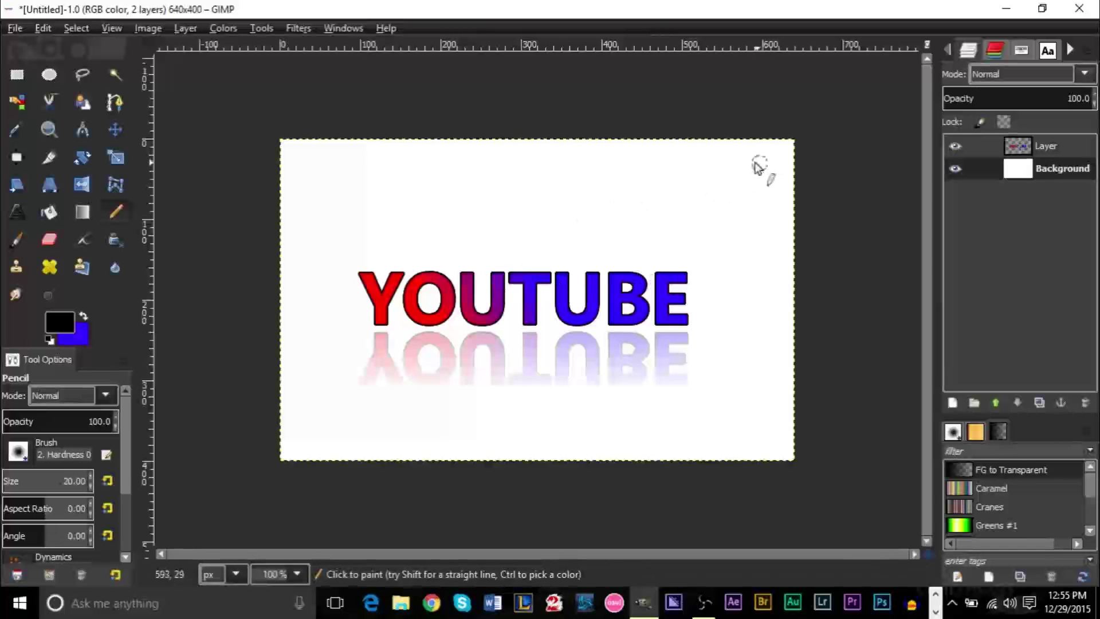
mouse_move(758, 164)
left_mouse_down()
mouse_move(728, 179)
mouse_move(746, 217)
mouse_move(772, 175)
mouse_move(748, 159)
left_mouse_up()
mouse_move(325, 388)
left_mouse_down()
mouse_move(305, 432)
mouse_move(346, 413)
left_mouse_up()
key("ctrl+z")
key("ctrl+z")
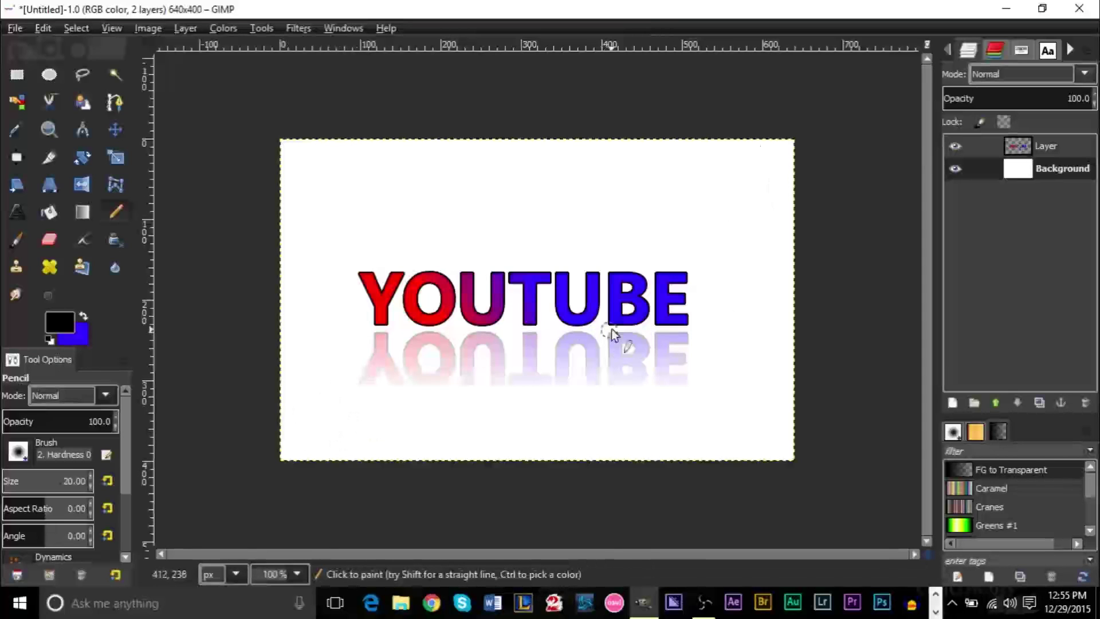